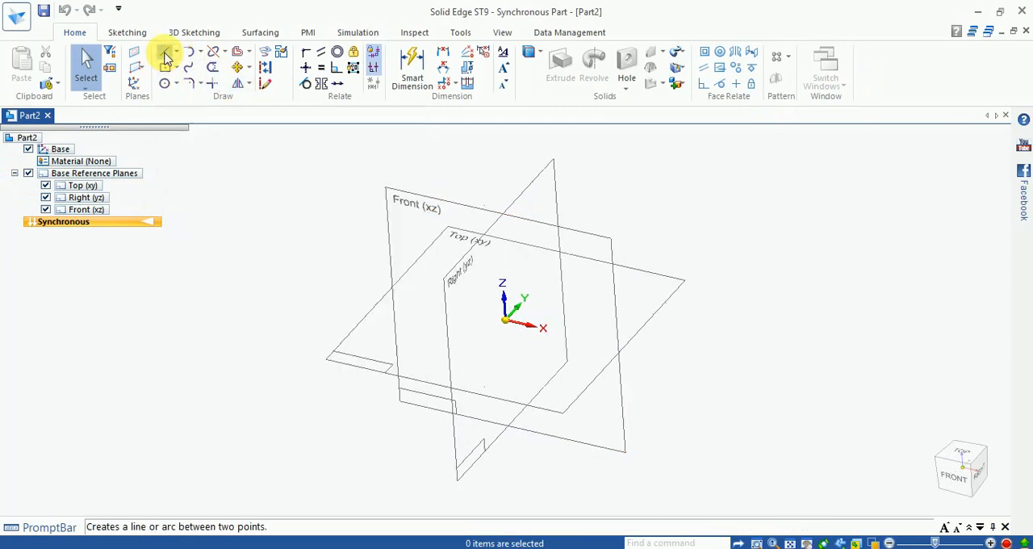
# - Draw a vertical line through the origin on the Front (xz) plane and convert it to construction geometry
pyautogui.click(165, 54)
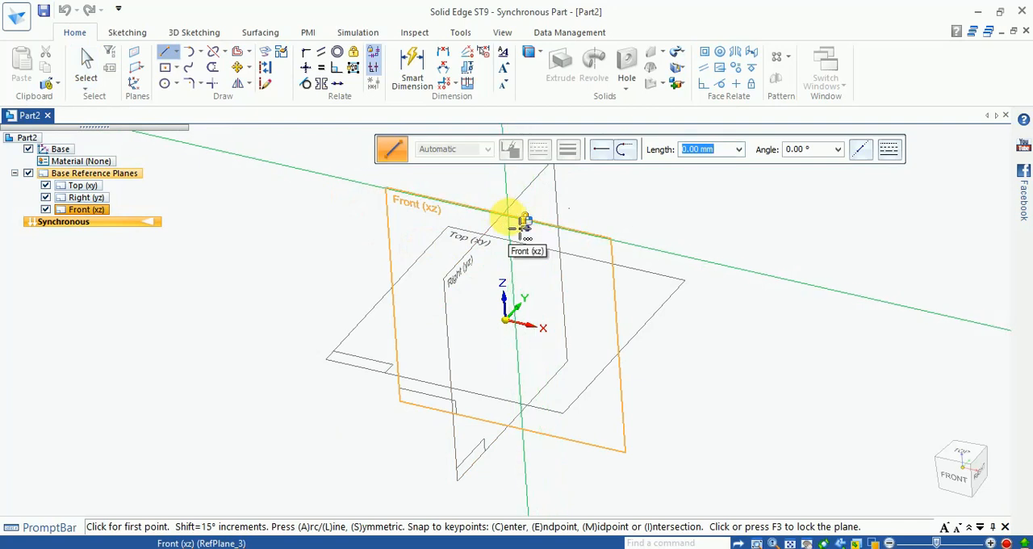
pyautogui.click(613, 267)
pyautogui.click(956, 472)
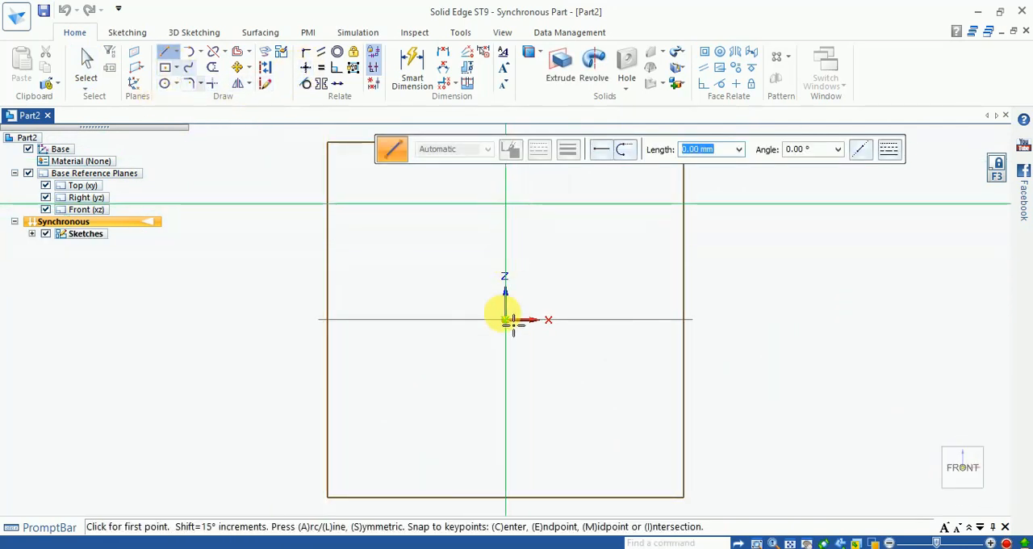
pyautogui.click(506, 181)
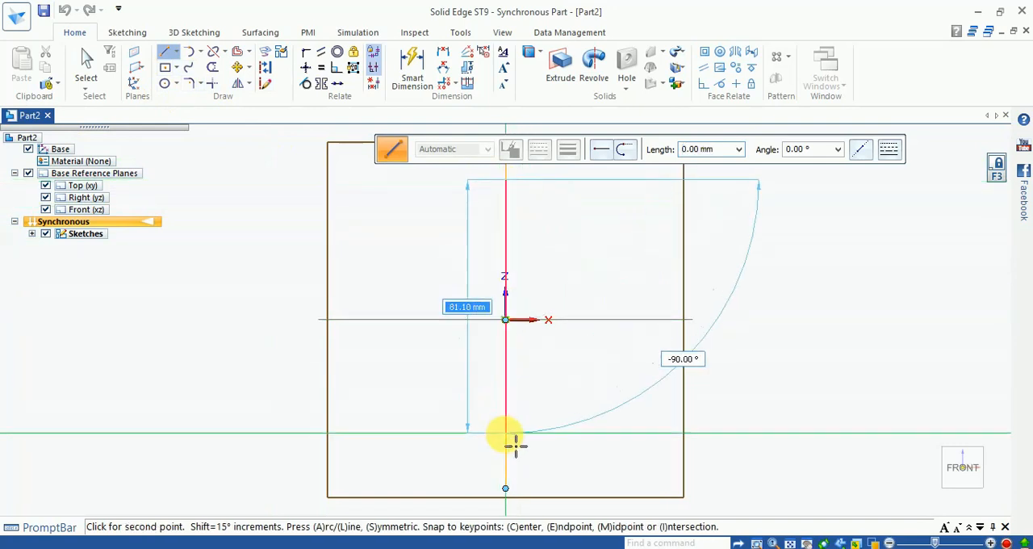
pyautogui.click(506, 458)
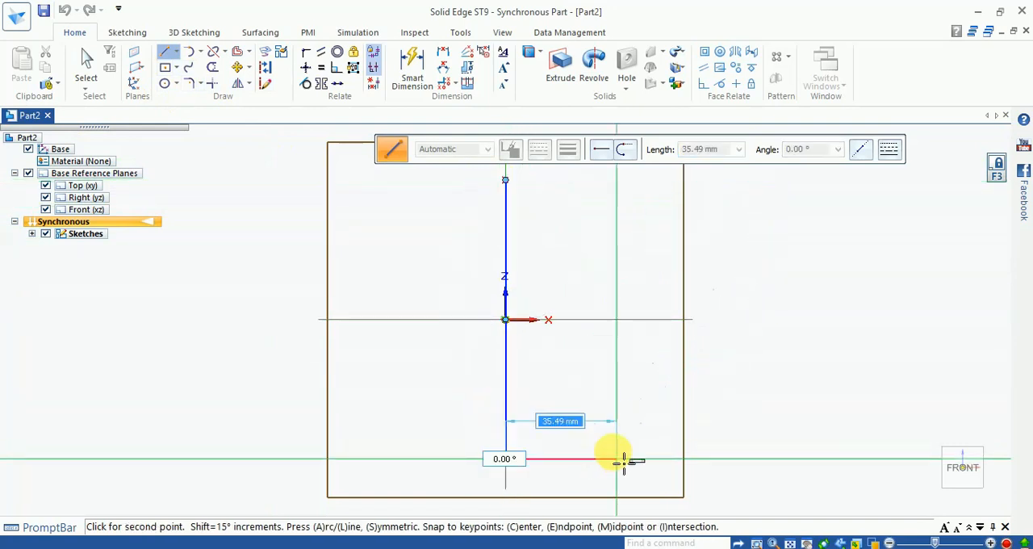
pyautogui.press('Escape')
pyautogui.press('Escape')
pyautogui.click(265, 71)
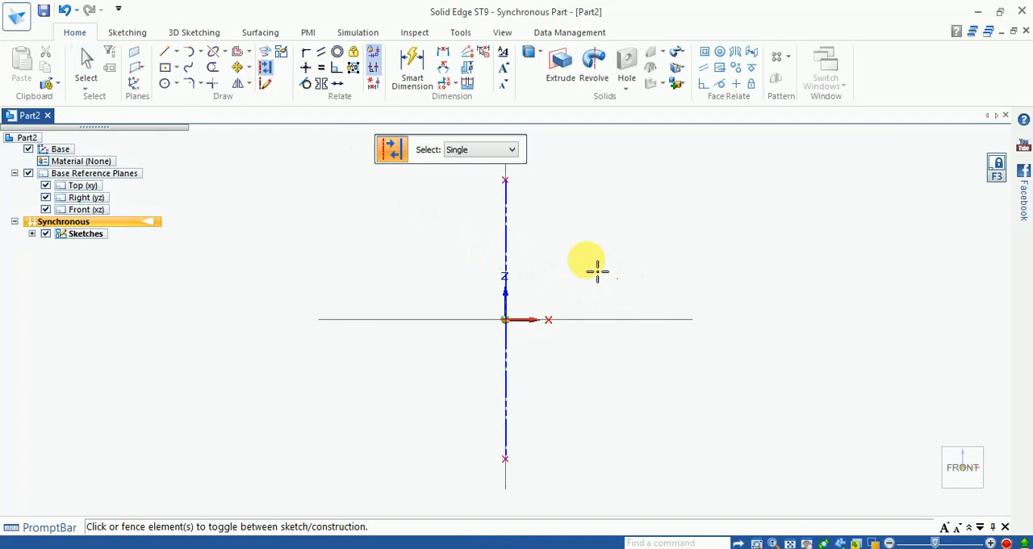
pyautogui.press('Escape')
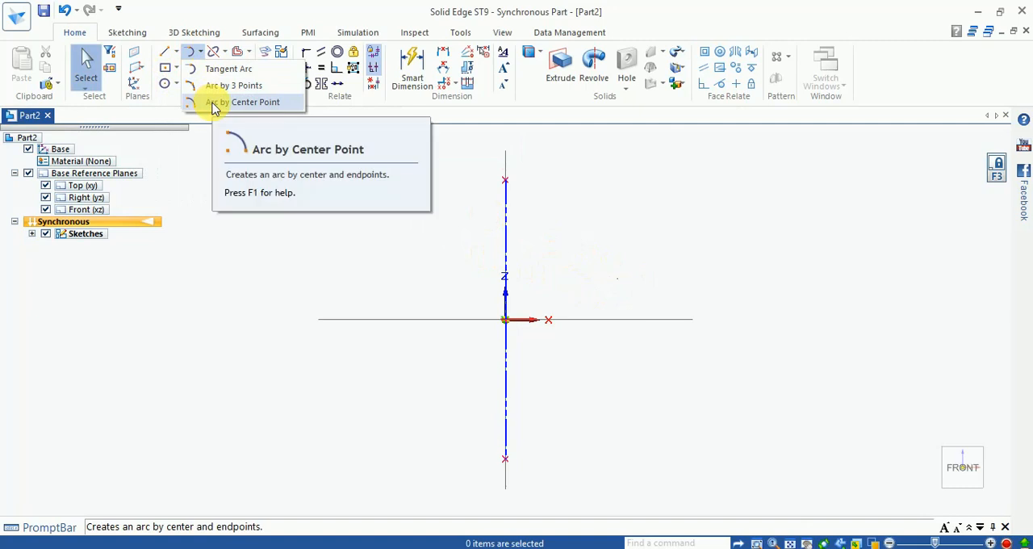
# - Draw a 180° arc by center point around the origin, with a radius of about 68 mm, on the +X side
pyautogui.click(212, 103)
pyautogui.click(506, 319)
pyautogui.scroll(-3, 405, 448)
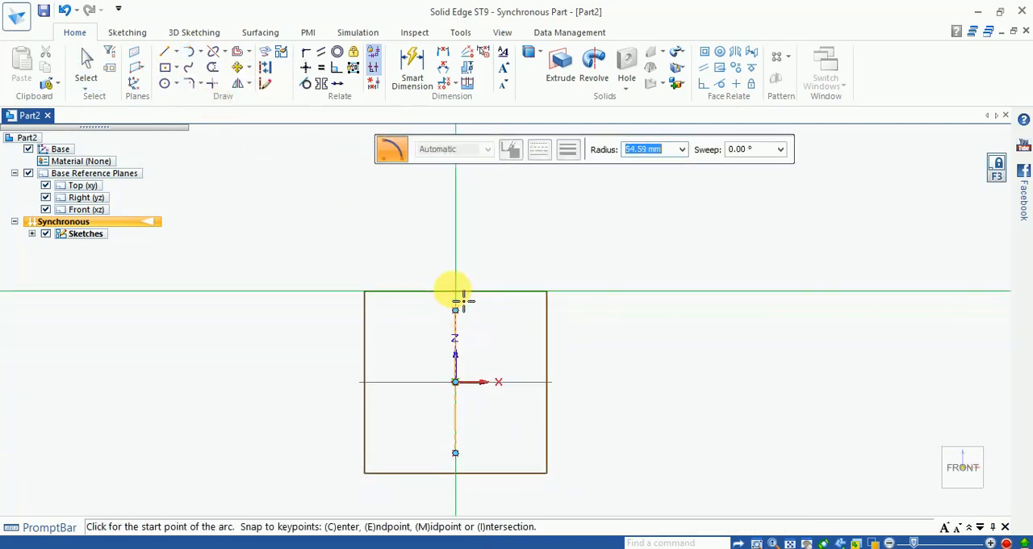
pyautogui.scroll(3, 456, 301)
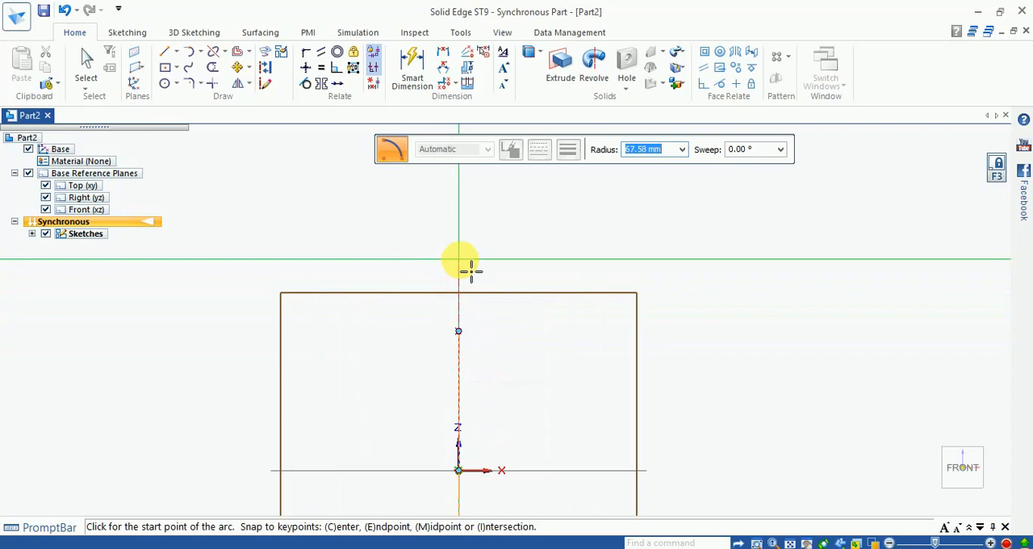
pyautogui.click(458, 261)
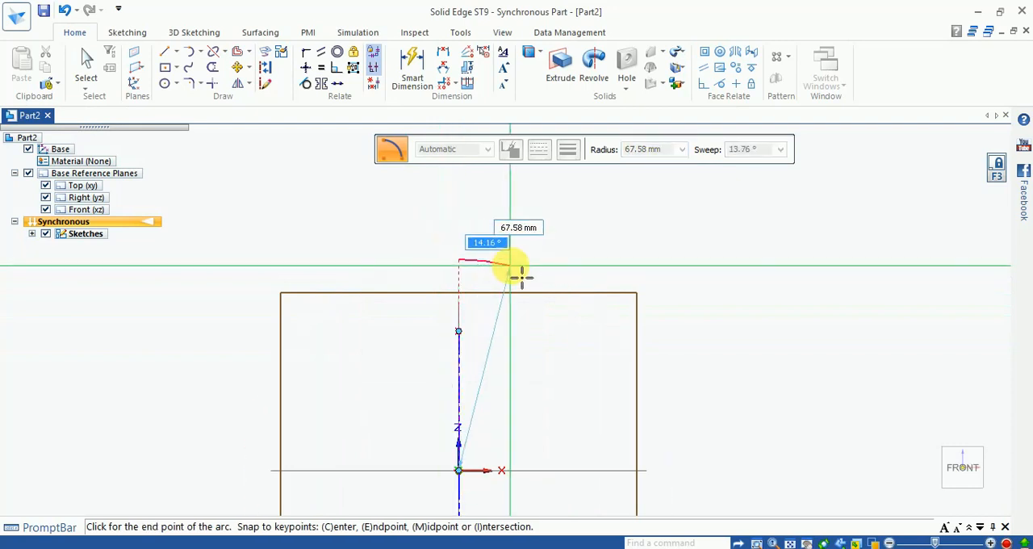
pyautogui.scroll(-2, 523, 275)
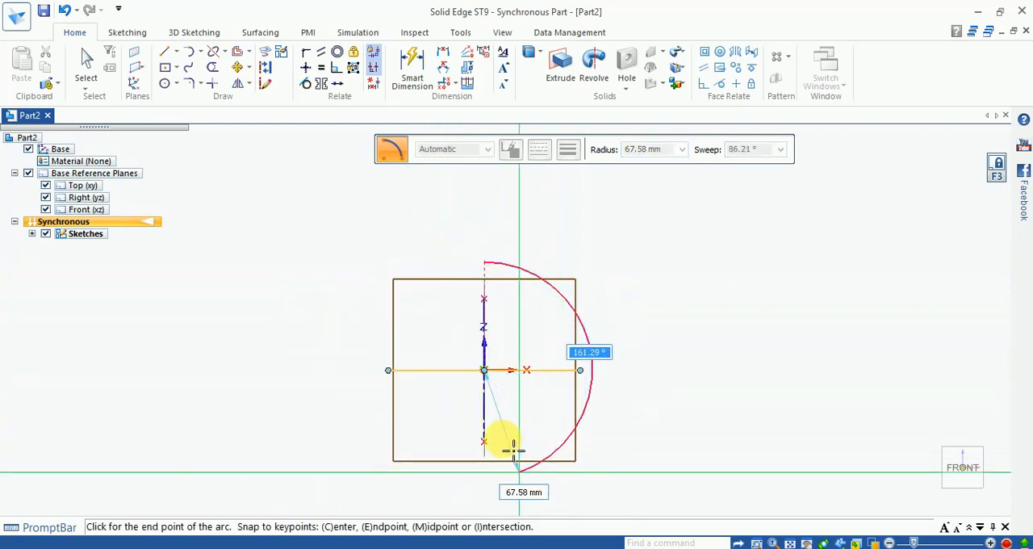
pyautogui.click(487, 483)
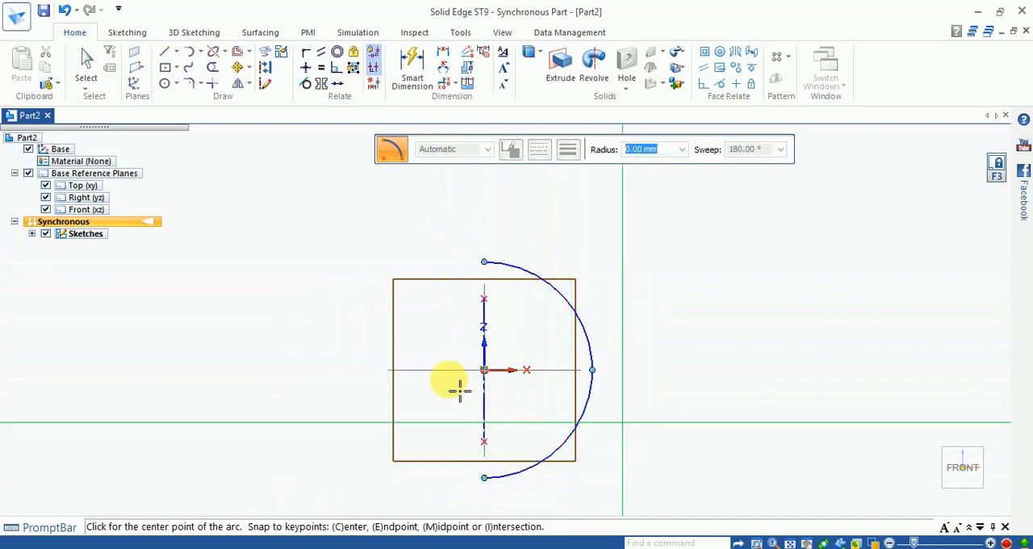
# - Close the half circle with a straight vertical line between the two arc endpoints
pyautogui.click(165, 60)
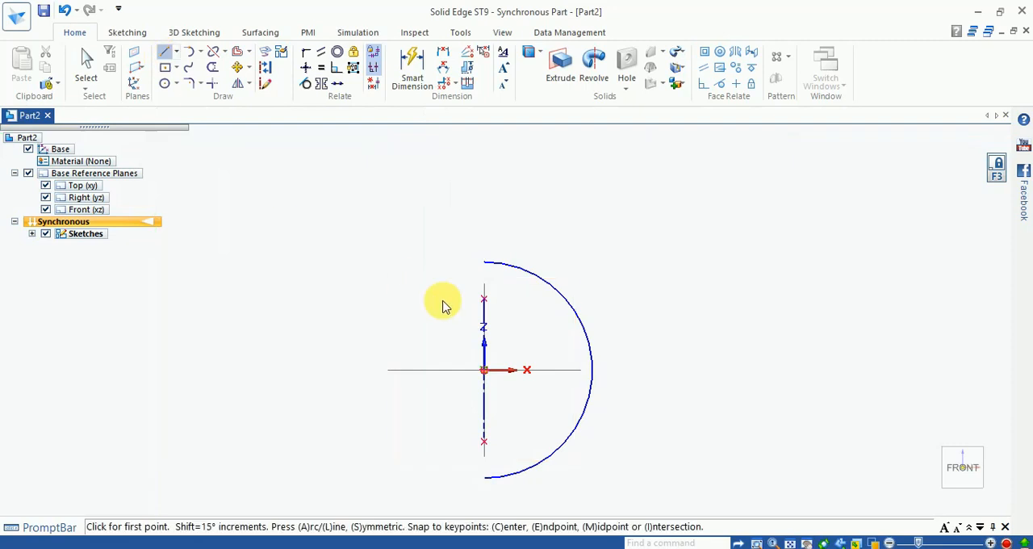
pyautogui.click(484, 261)
pyautogui.click(507, 489)
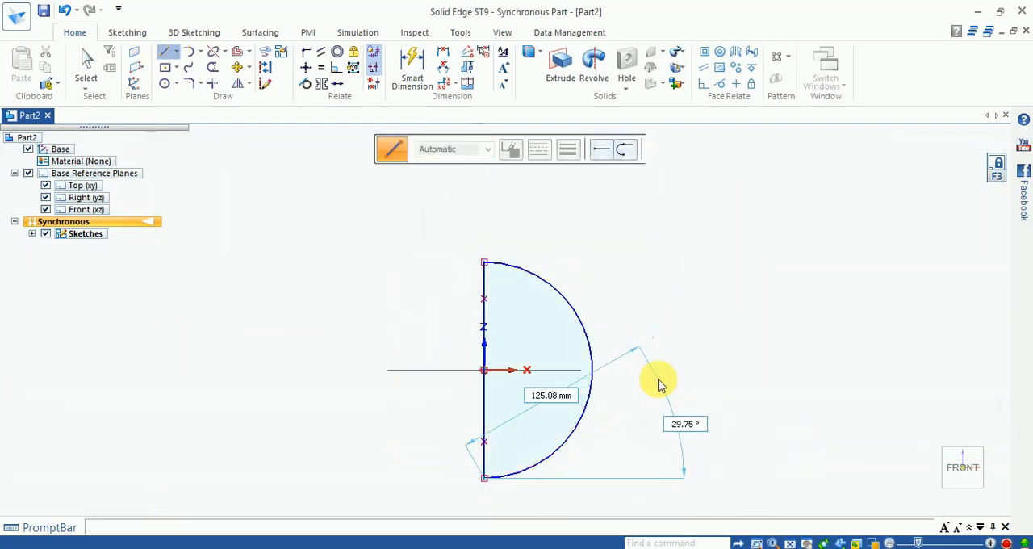
pyautogui.press('Escape')
# - Revolve the half-circle profile by 180° about its straight vertical edge to form a solid hemisphere
pyautogui.click(595, 71)
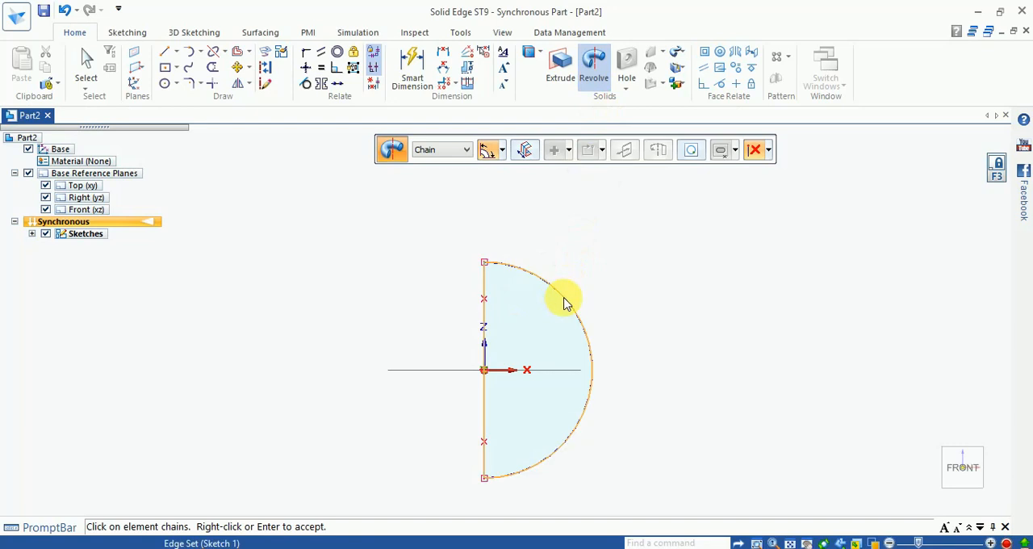
pyautogui.rightClick(518, 349)
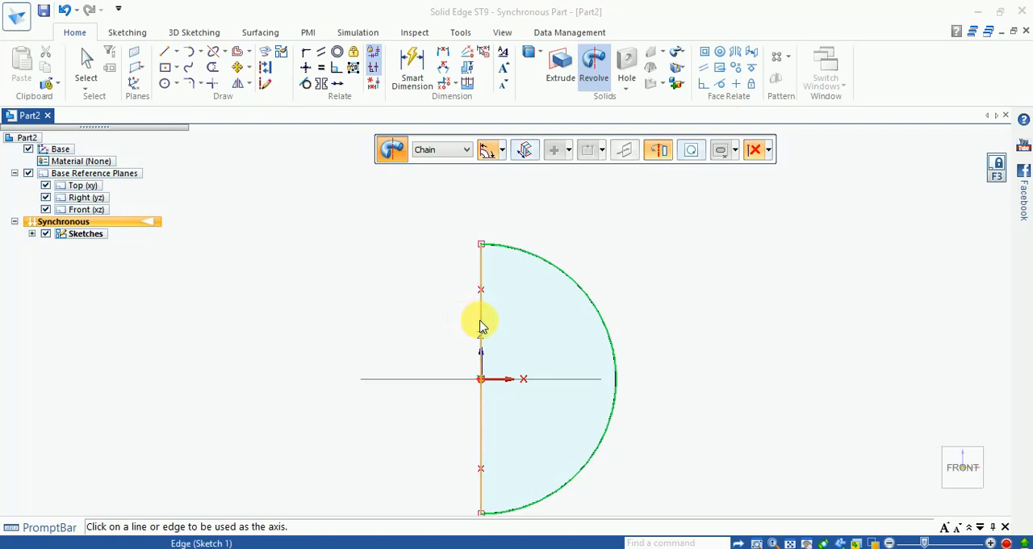
pyautogui.click(502, 334)
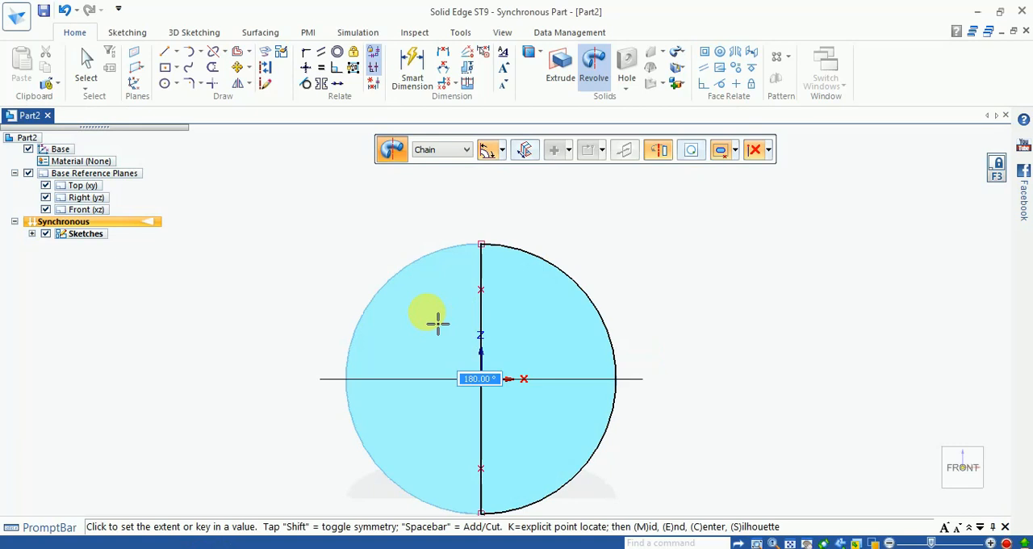
pyautogui.click(437, 322)
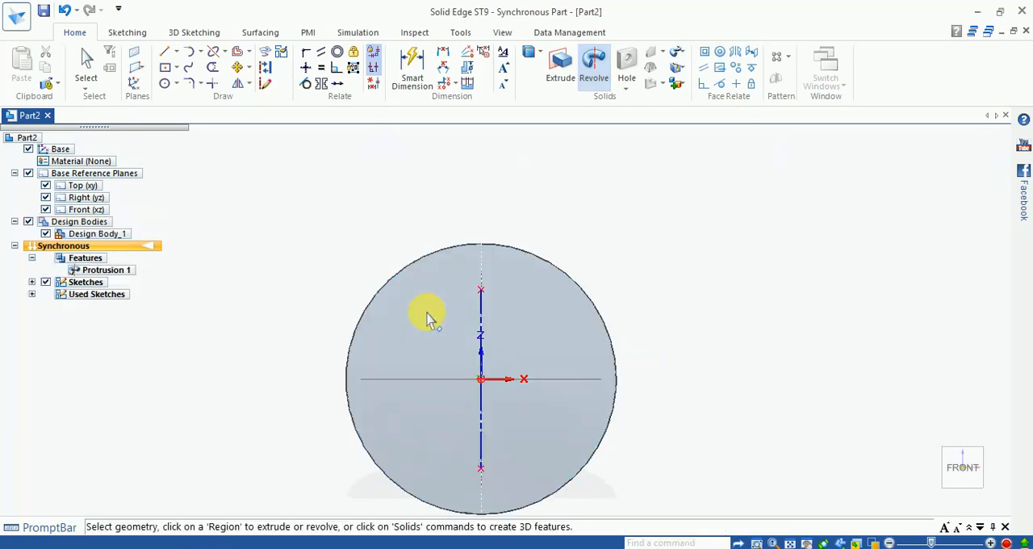
# - Hide the base reference planes and hollow the hemisphere with a 1.50 mm Thin Wall, opening its flat face
pyautogui.moveTo(396, 334); pyautogui.dragTo(326, 216, button='middle')
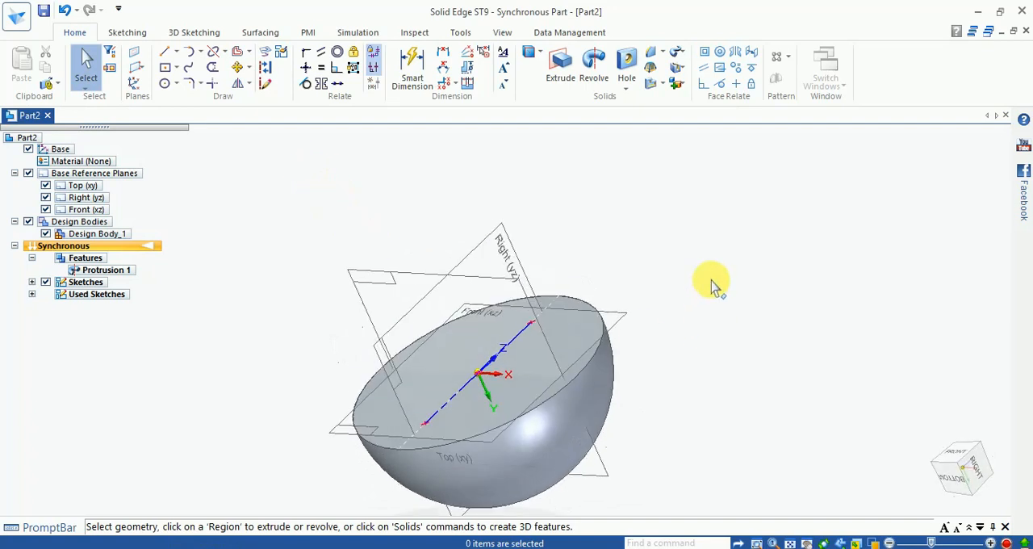
pyautogui.click(28, 173)
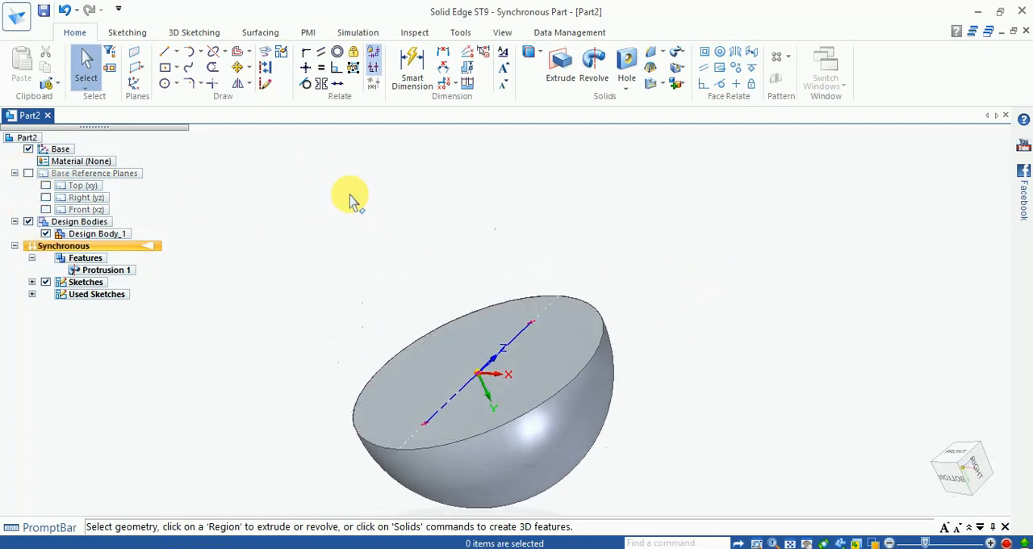
pyautogui.click(650, 84)
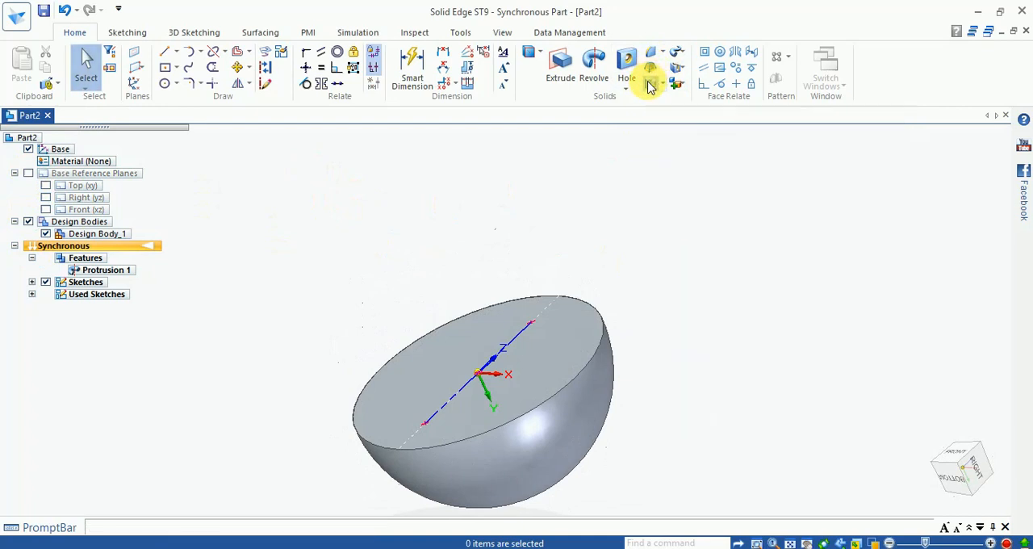
pyautogui.click(542, 386)
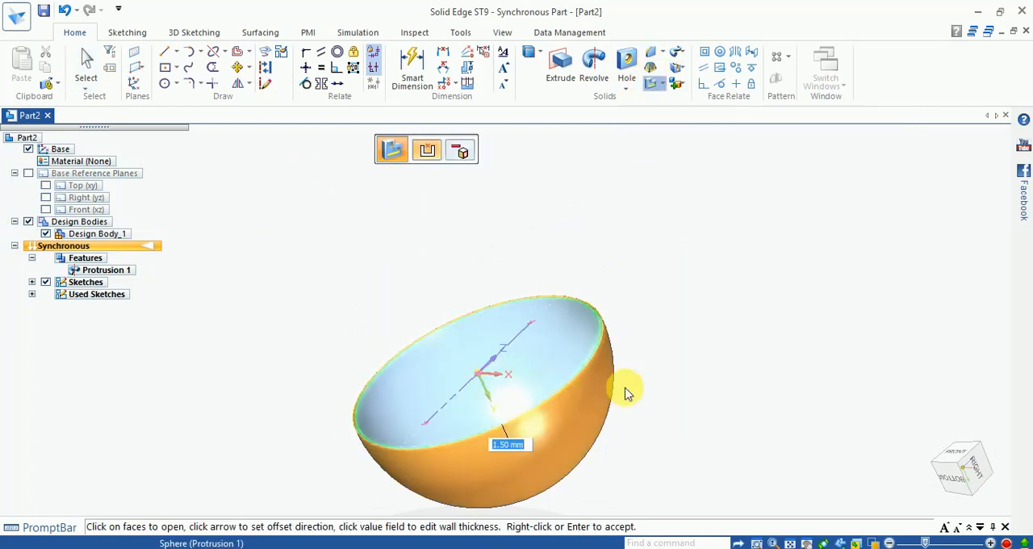
pyautogui.rightClick(652, 418)
pyautogui.moveTo(656, 364); pyautogui.dragTo(673, 309, button='middle')
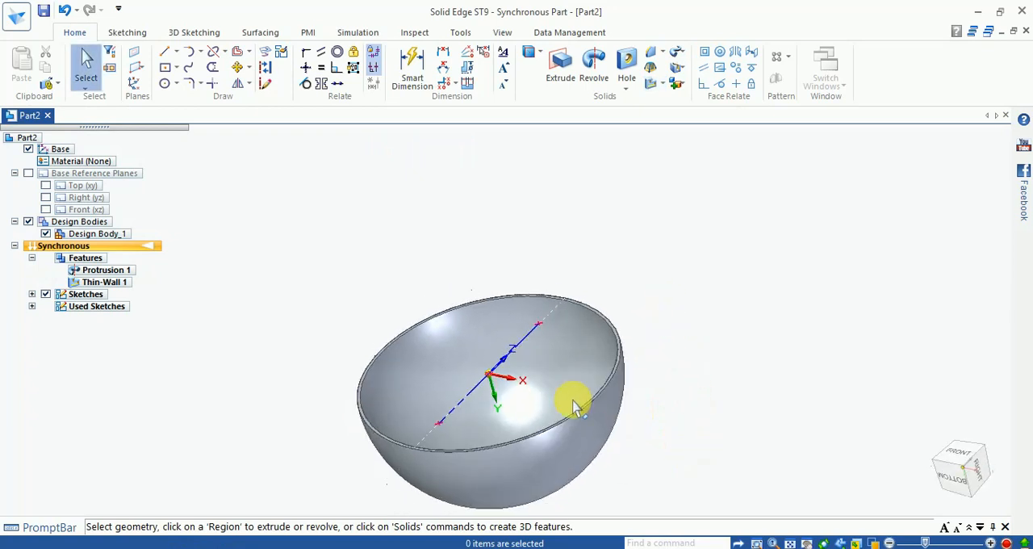
pyautogui.scroll(1, 574, 399)
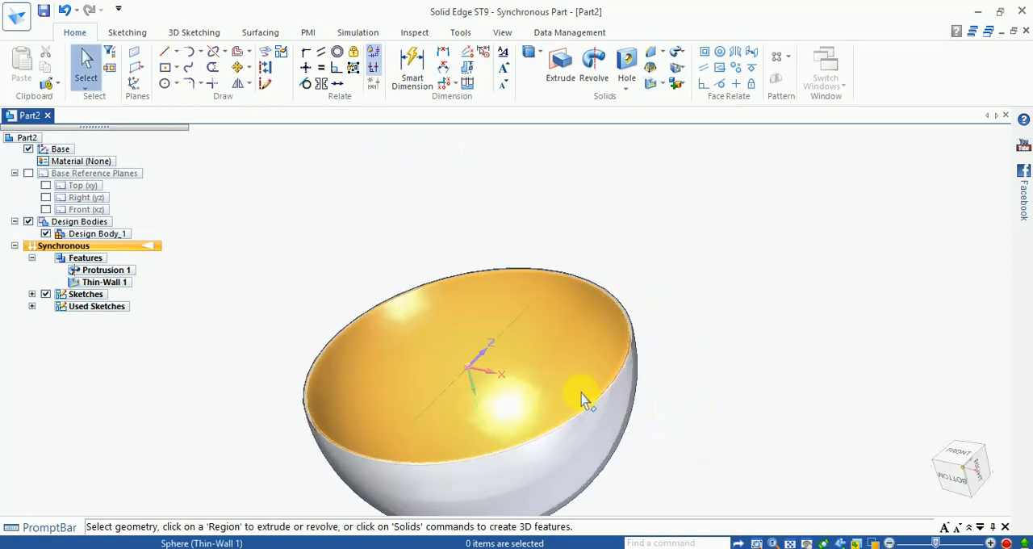
pyautogui.moveTo(707, 334); pyautogui.dragTo(721, 277, button='middle')
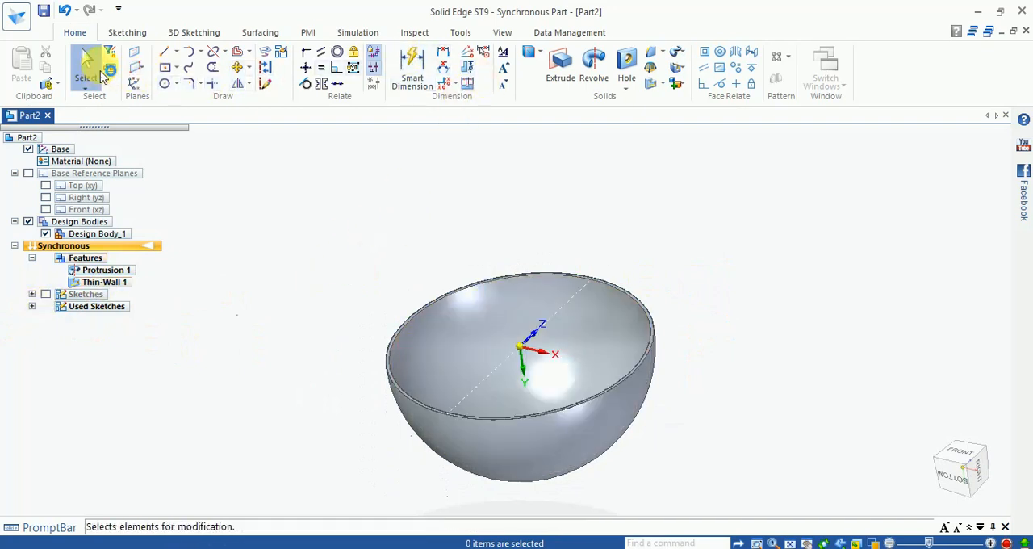
# - Lock sketching to the bowl's flat rim and draw a line about 134 mm long through the center, parallel to X, between opposite rim edges
pyautogui.click(164, 51)
pyautogui.scroll(4, 661, 385)
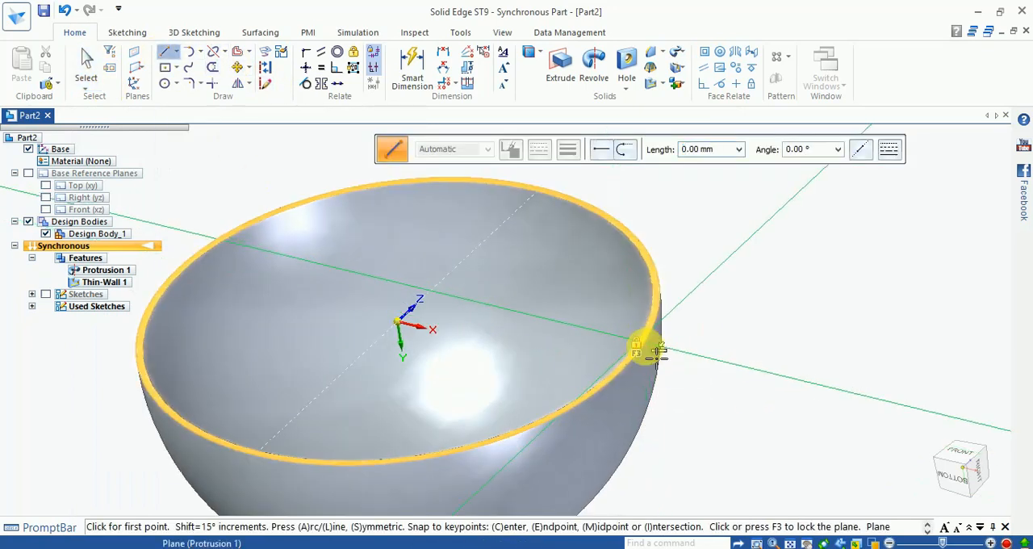
pyautogui.press('F3')
pyautogui.click(973, 461)
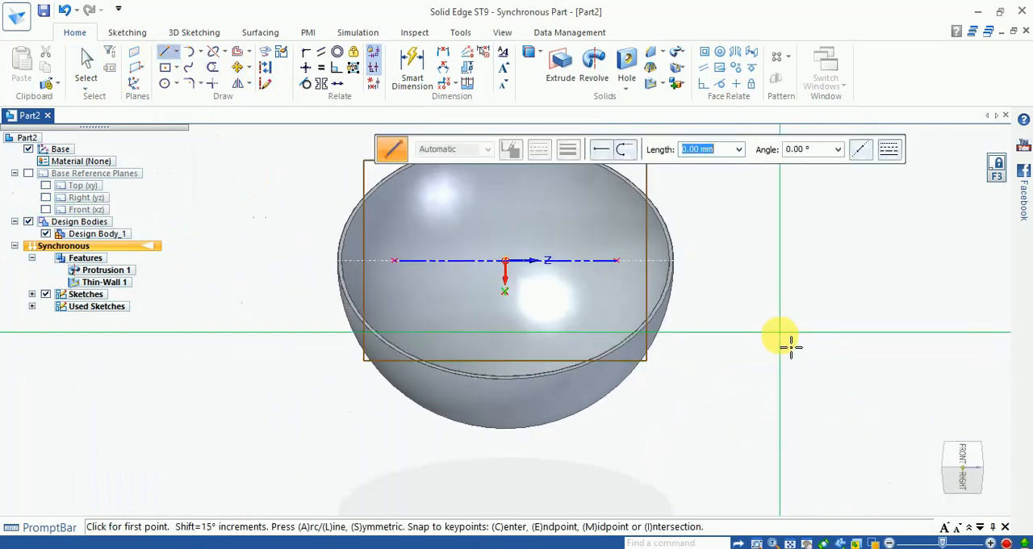
pyautogui.click(957, 460)
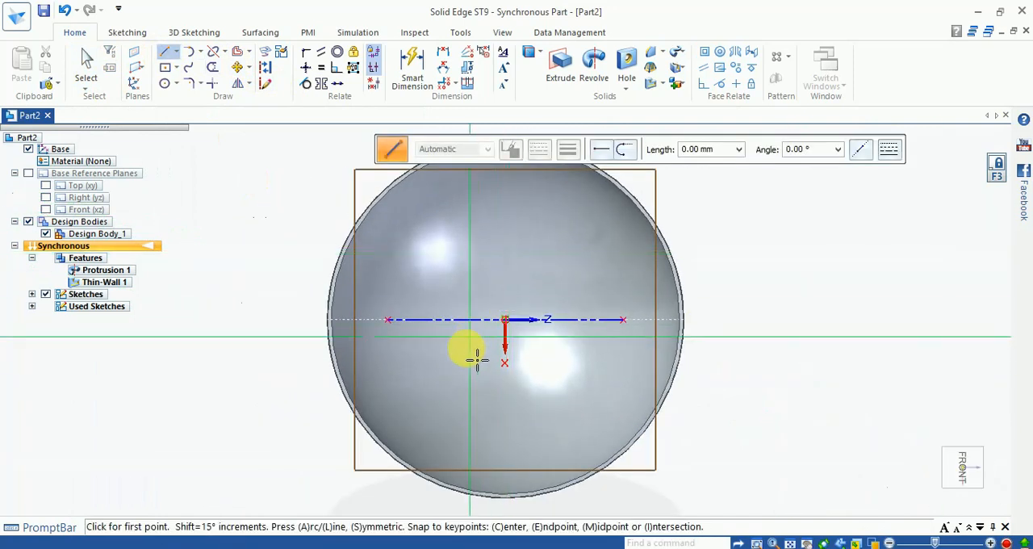
pyautogui.scroll(-1, 468, 342)
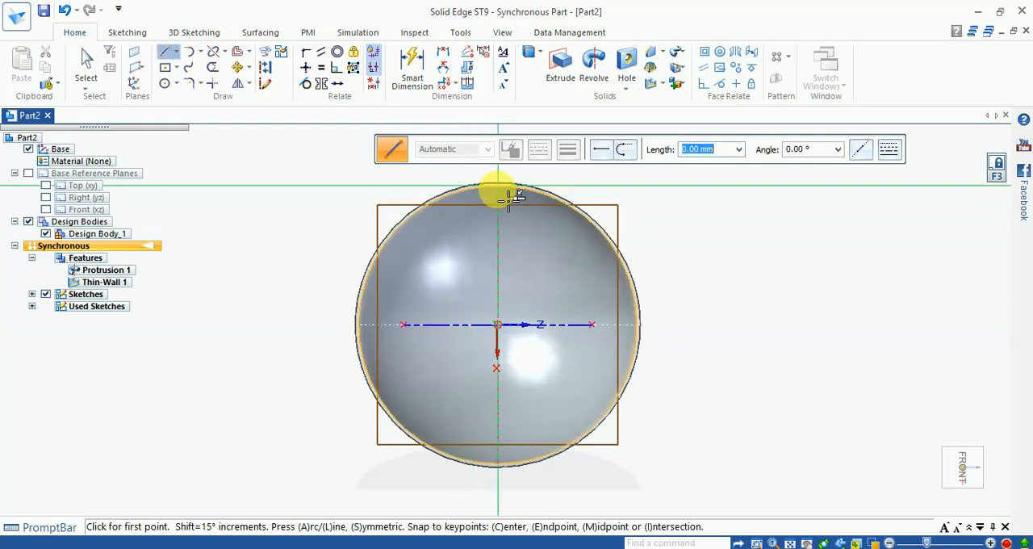
pyautogui.scroll(3, 507, 196)
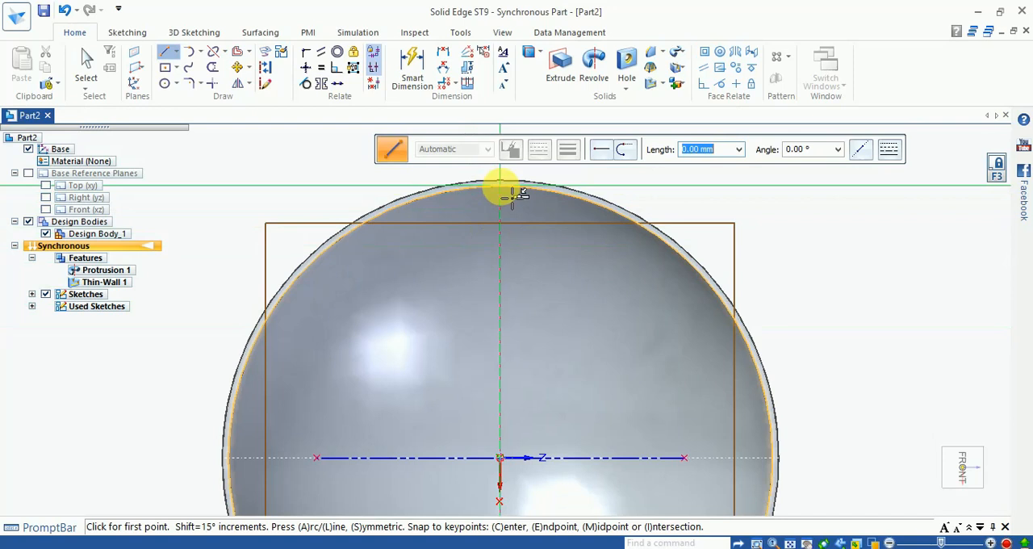
pyautogui.click(506, 196)
pyautogui.scroll(-3, 507, 197)
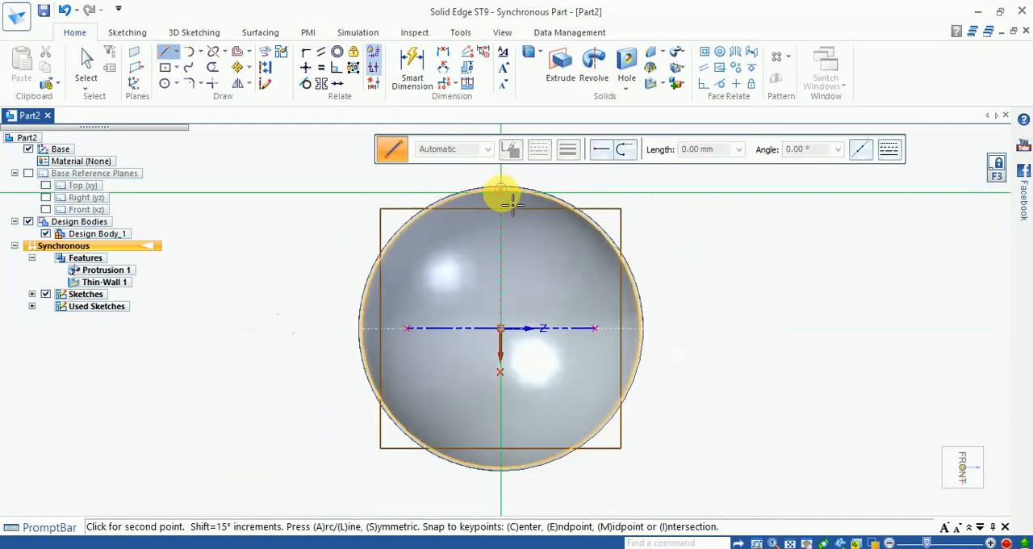
pyautogui.click(514, 480)
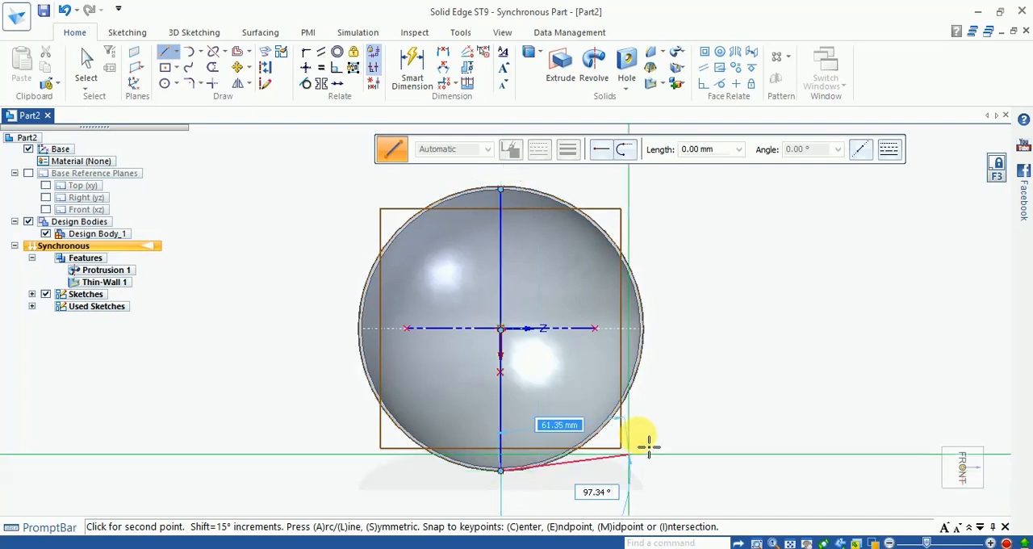
pyautogui.press('Escape')
# - Draw a second line about 112 mm long across the bowl opening, parallel to the center line on its -Z side
pyautogui.click(166, 59)
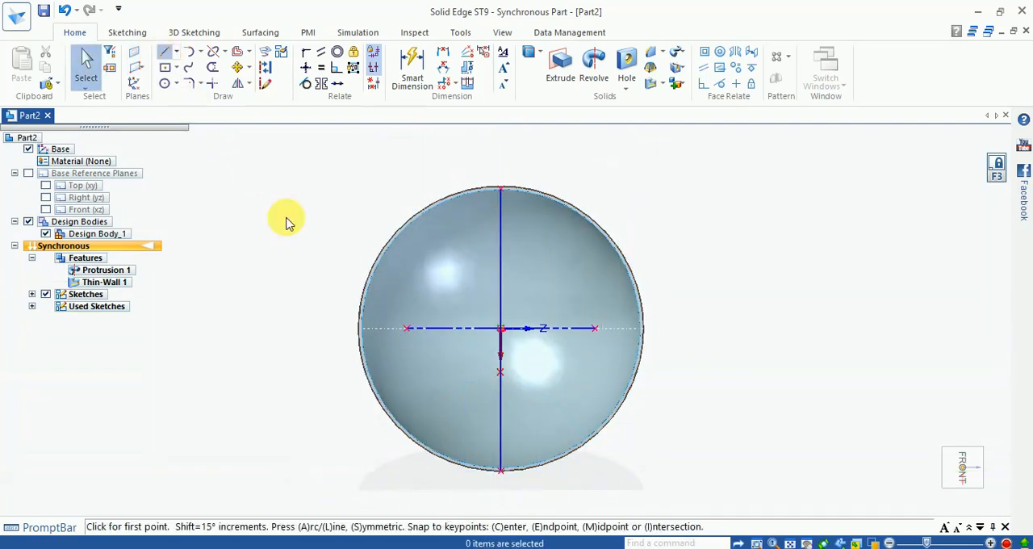
pyautogui.scroll(2, 454, 229)
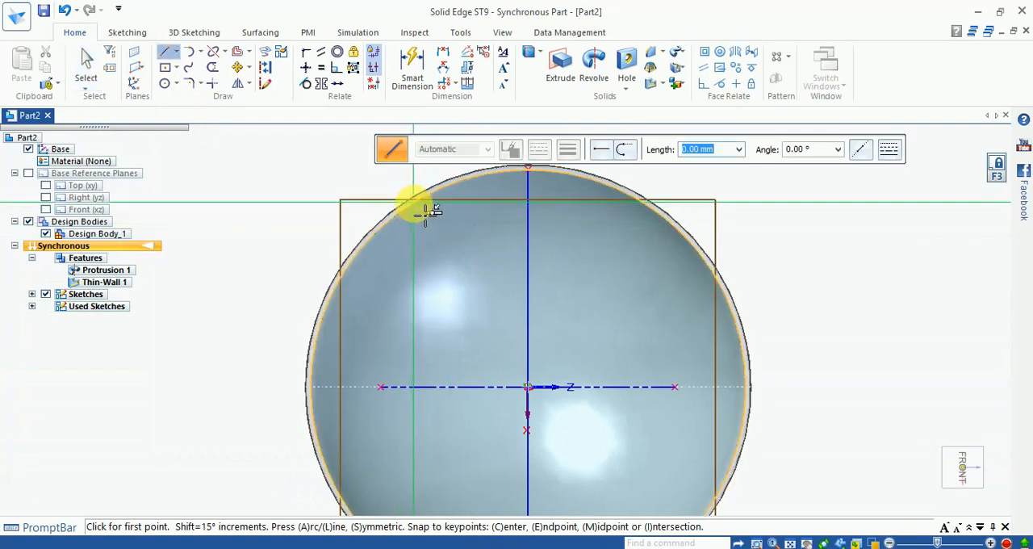
pyautogui.click(413, 201)
pyautogui.scroll(-2, 399, 278)
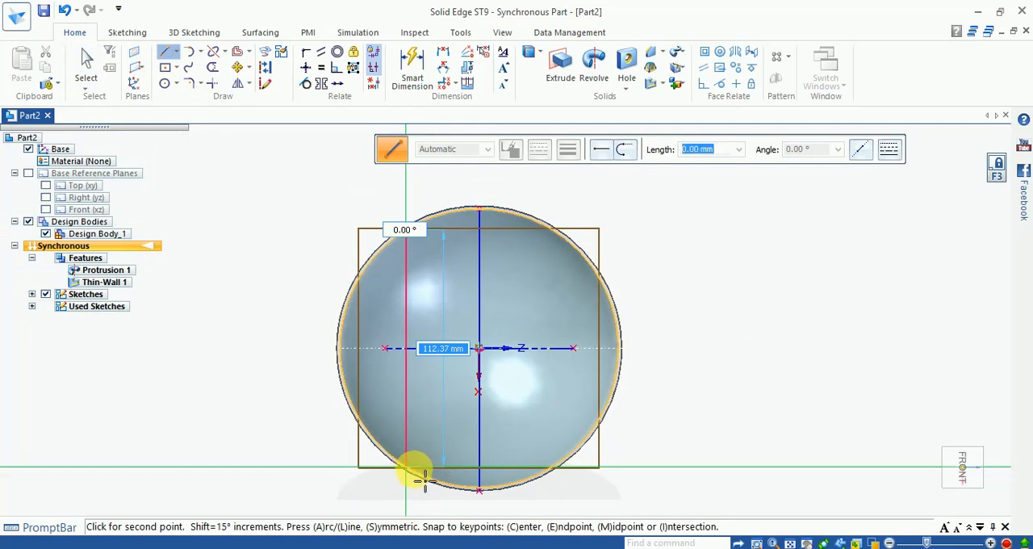
pyautogui.click(418, 476)
pyautogui.press('Escape')
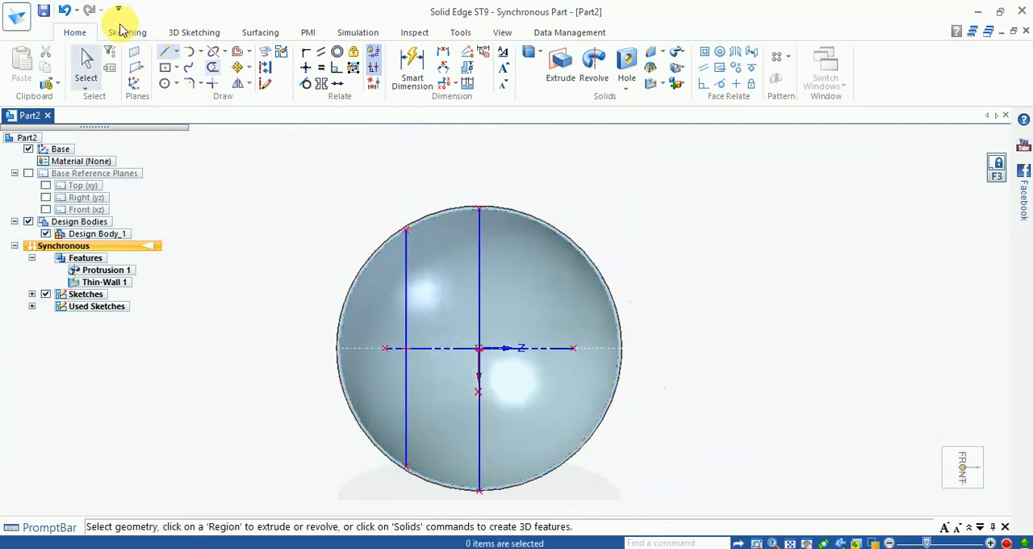
pyautogui.click(165, 51)
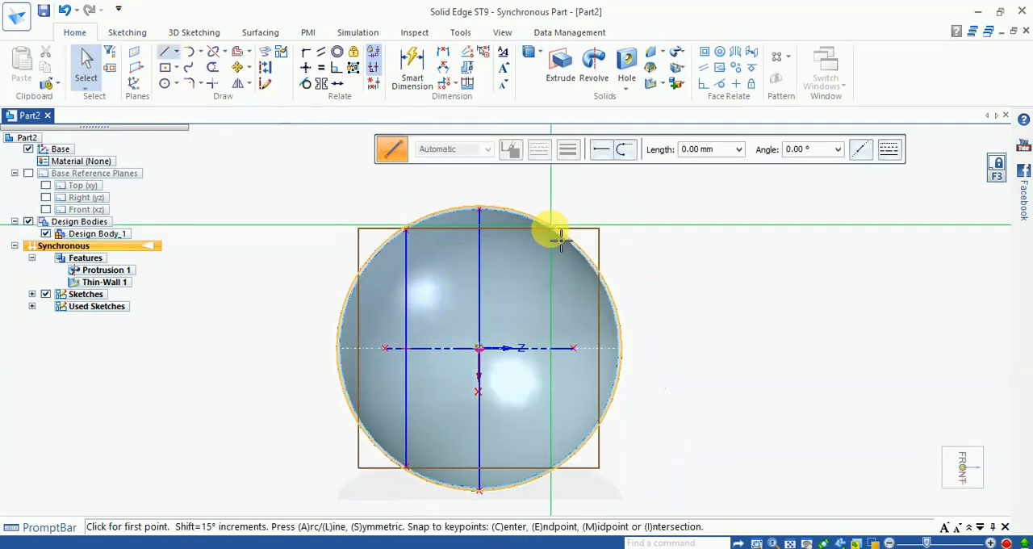
pyautogui.scroll(3, 559, 238)
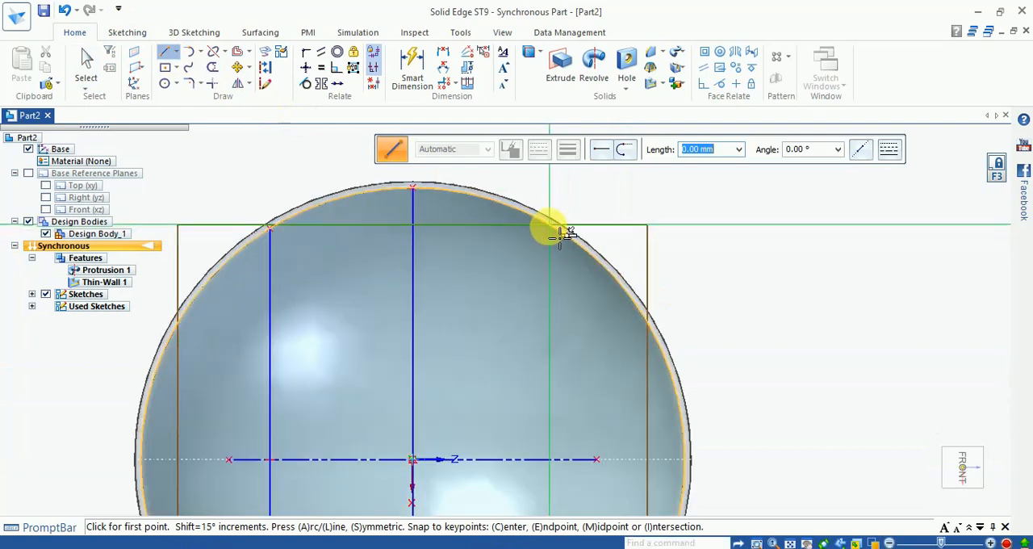
pyautogui.click(559, 235)
pyautogui.scroll(-2, 555, 225)
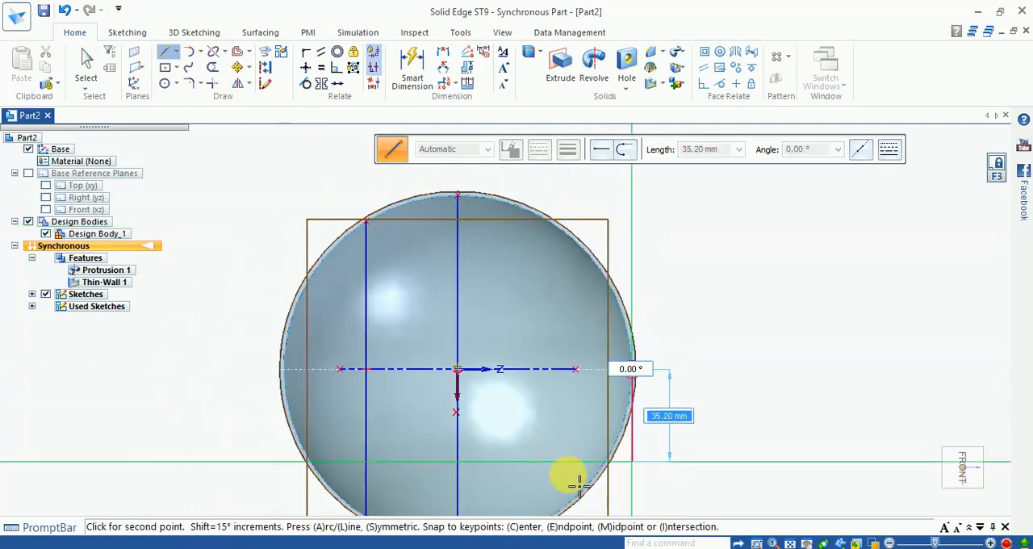
pyautogui.press('Escape')
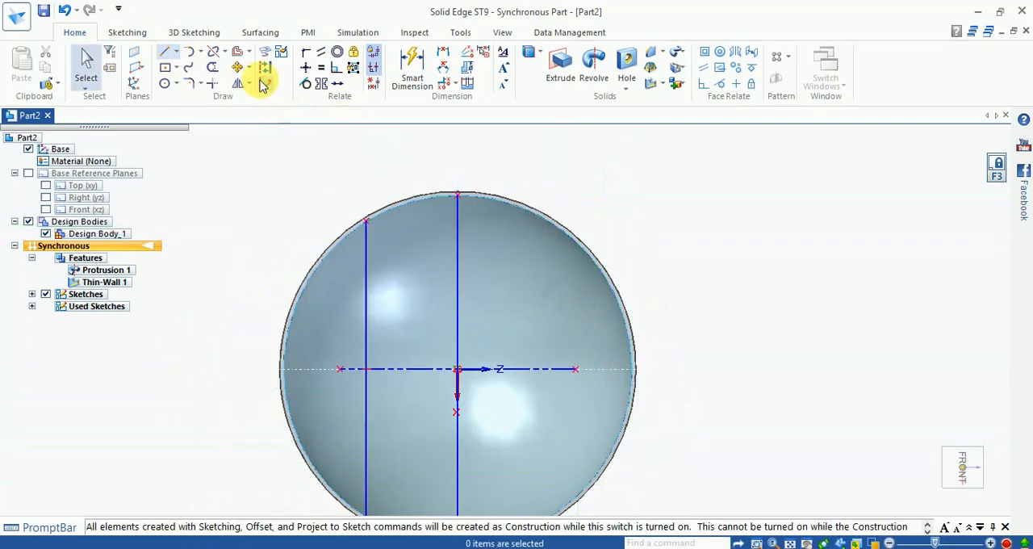
# - Draw a third line about 118 mm long across the bowl opening, parallel to the center line on its +Z side
pyautogui.click(163, 51)
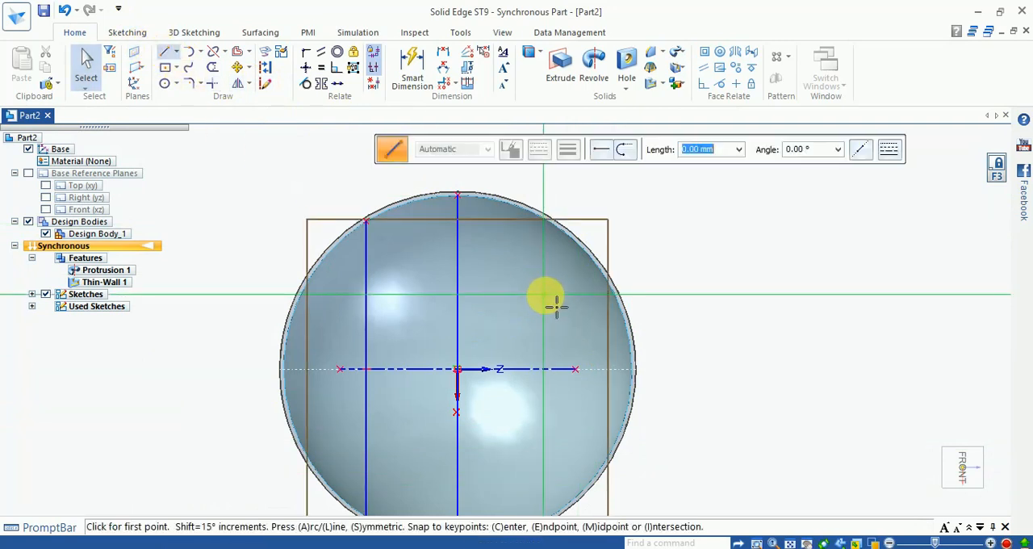
pyautogui.scroll(3, 553, 231)
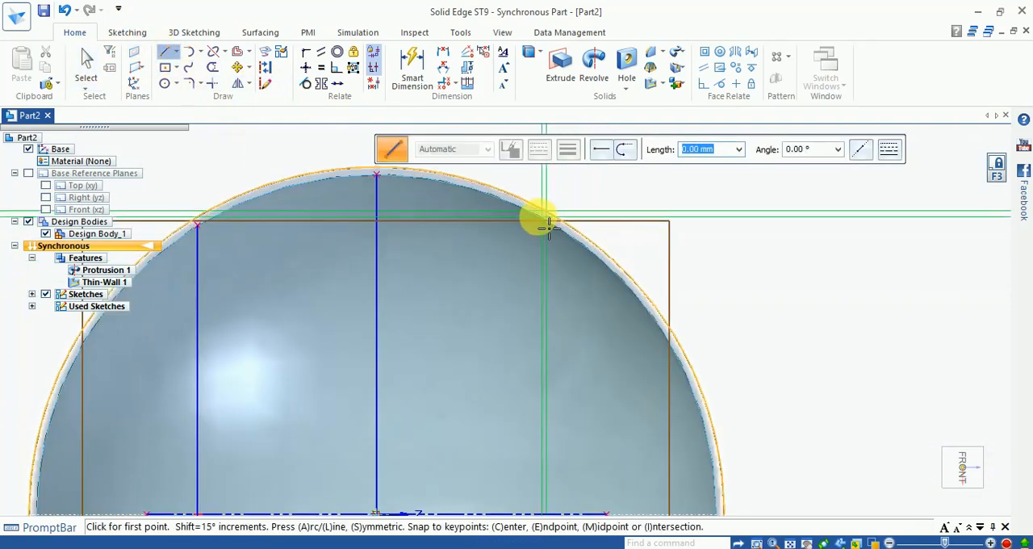
pyautogui.click(546, 227)
pyautogui.scroll(-4, 532, 218)
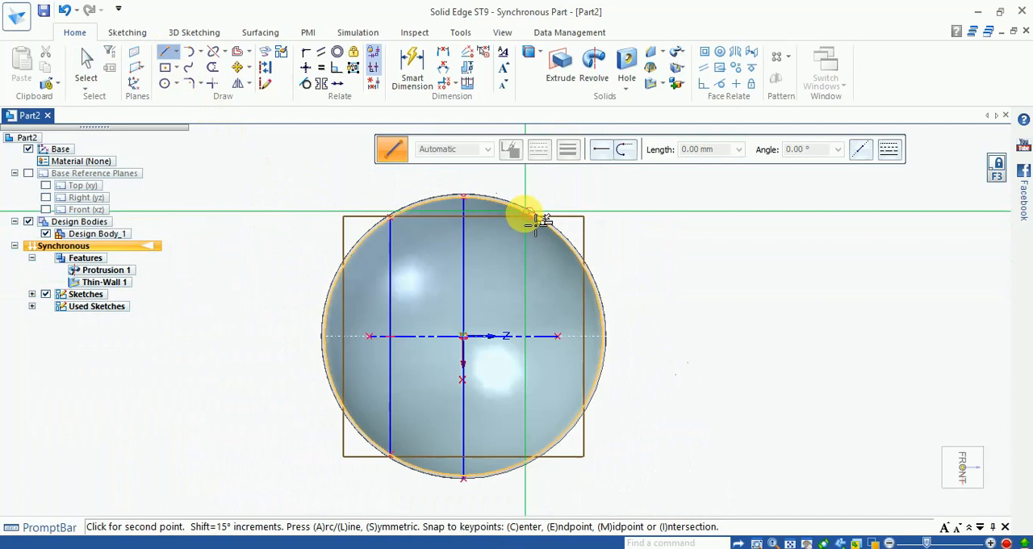
pyautogui.click(530, 465)
pyautogui.scroll(3, 519, 408)
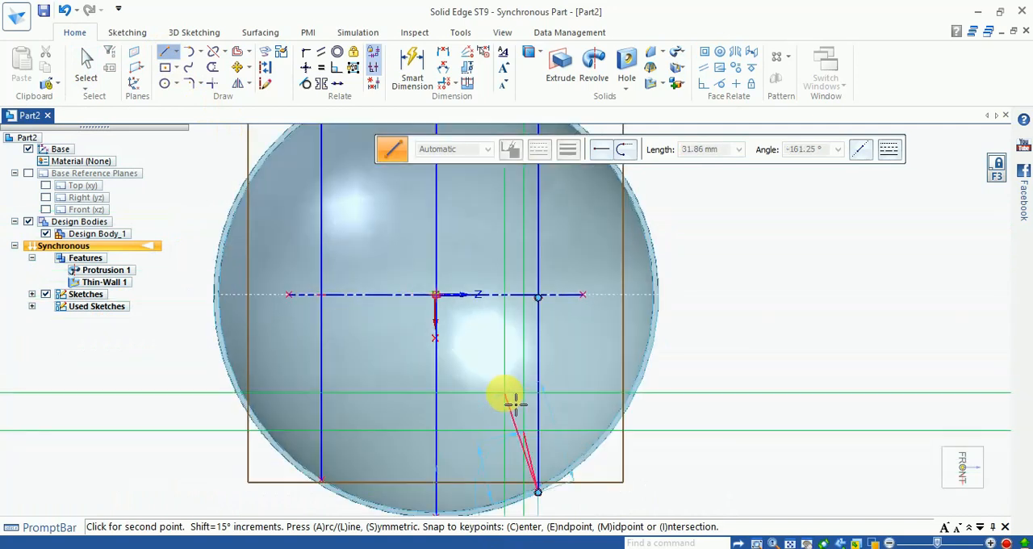
pyautogui.press('Escape')
pyautogui.scroll(-3, 581, 435)
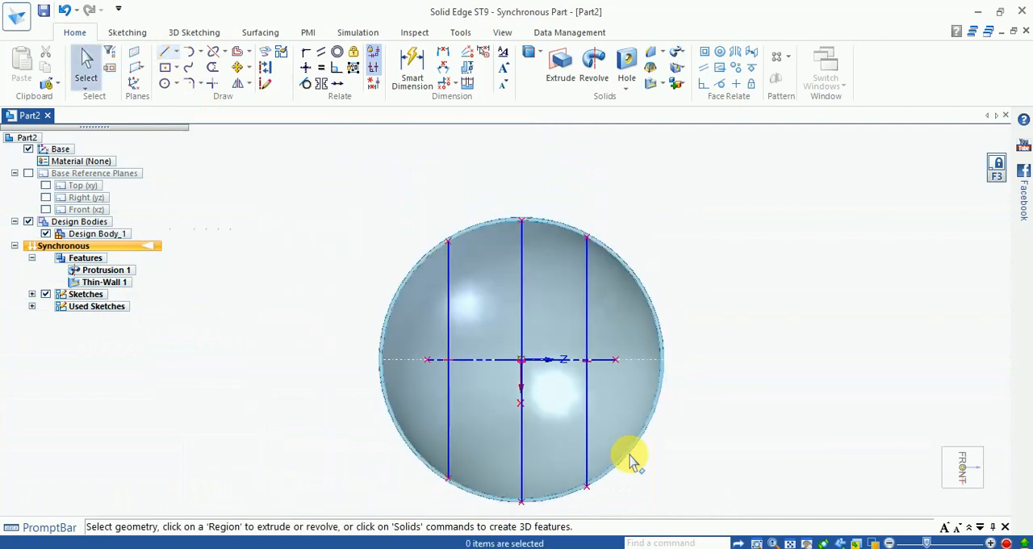
# - Dimension the distance between the center line and the -Z side line, and set it to 35 mm
pyautogui.moveTo(613, 381); pyautogui.dragTo(570, 345, button='middle')
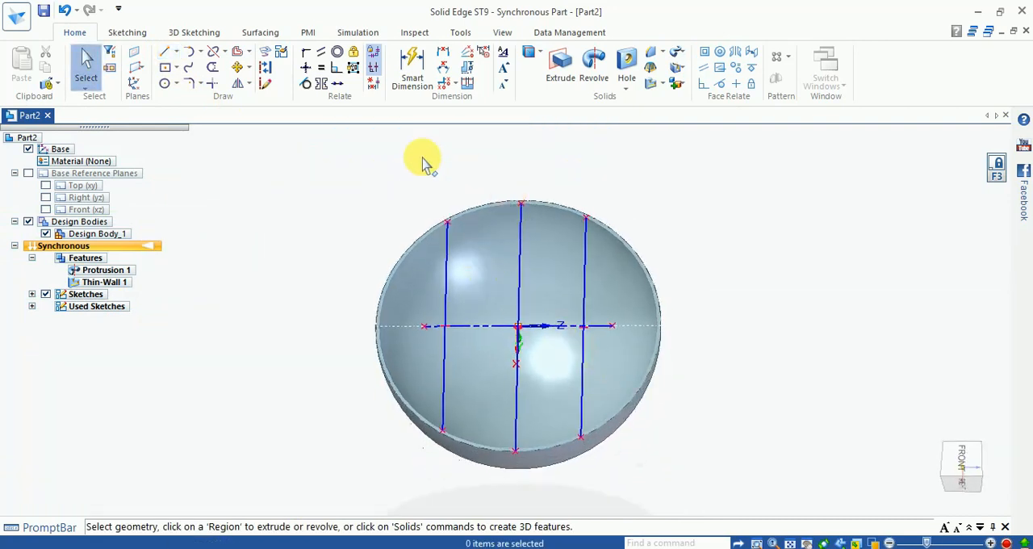
pyautogui.click(412, 64)
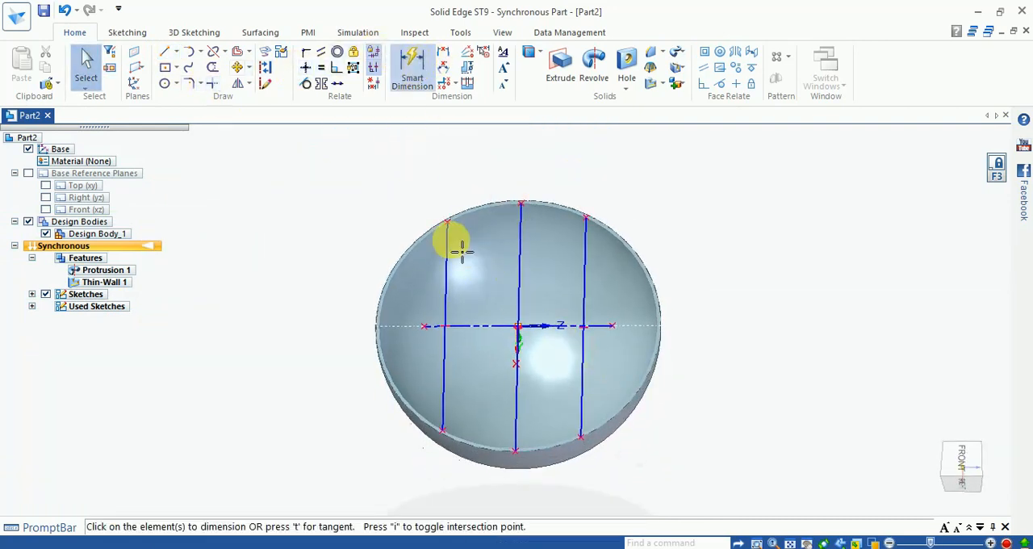
pyautogui.scroll(2, 461, 252)
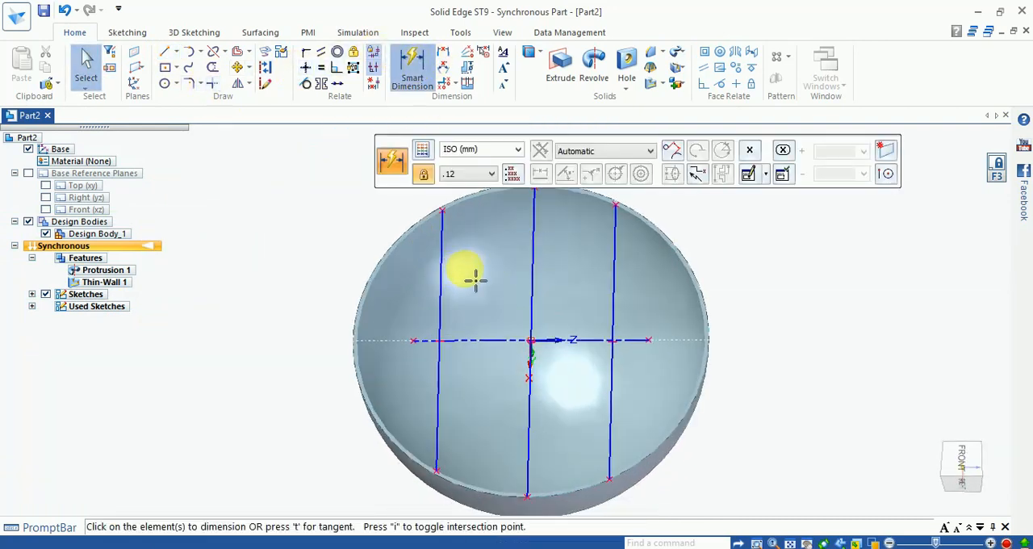
pyautogui.click(539, 289)
pyautogui.click(468, 295)
pyautogui.click(477, 290)
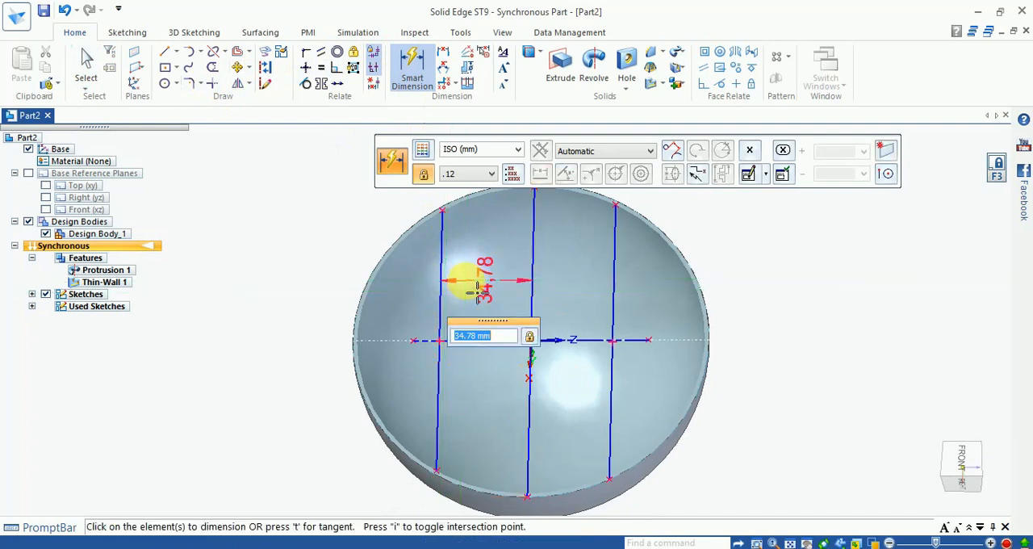
pyautogui.press('Return')
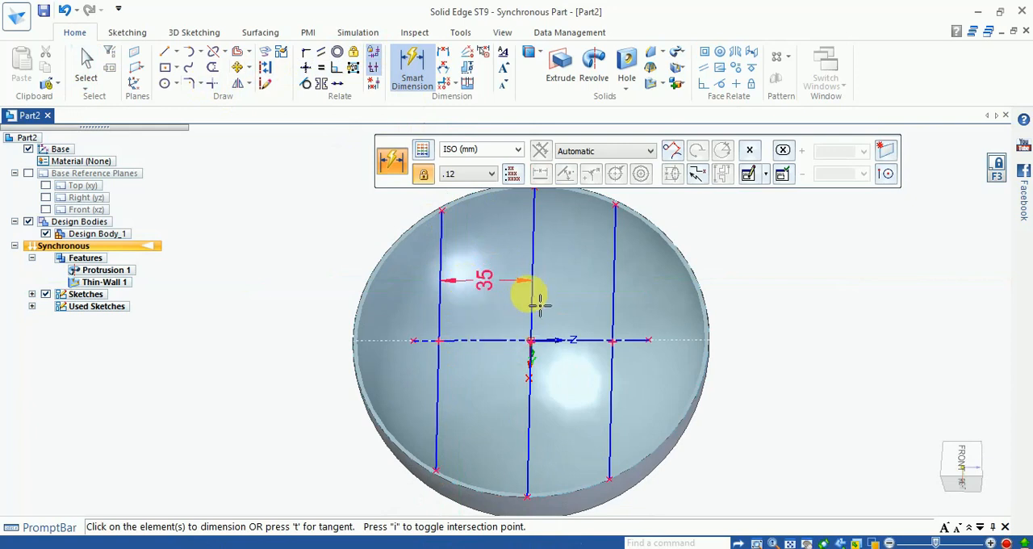
pyautogui.click(614, 302)
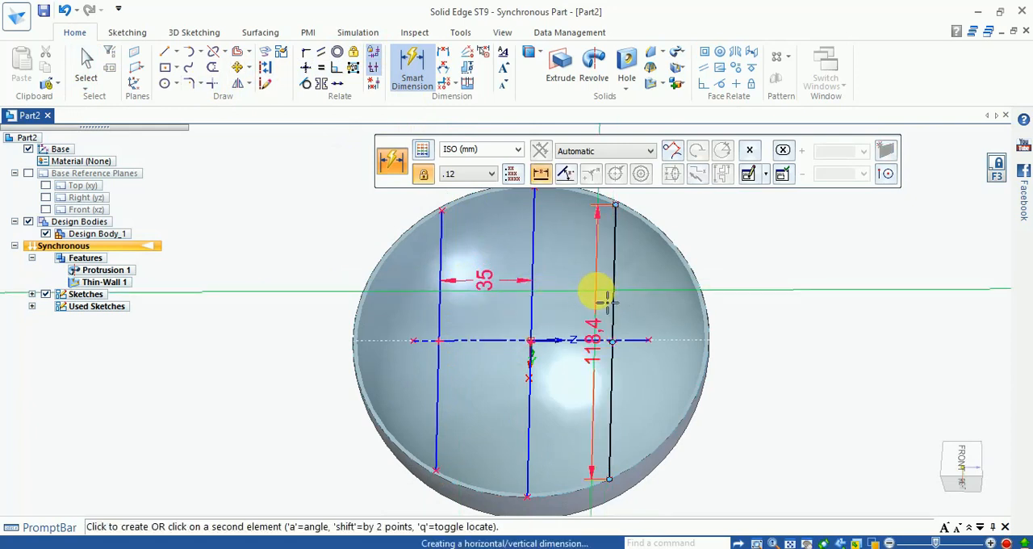
pyautogui.click(605, 299)
pyautogui.press('Escape')
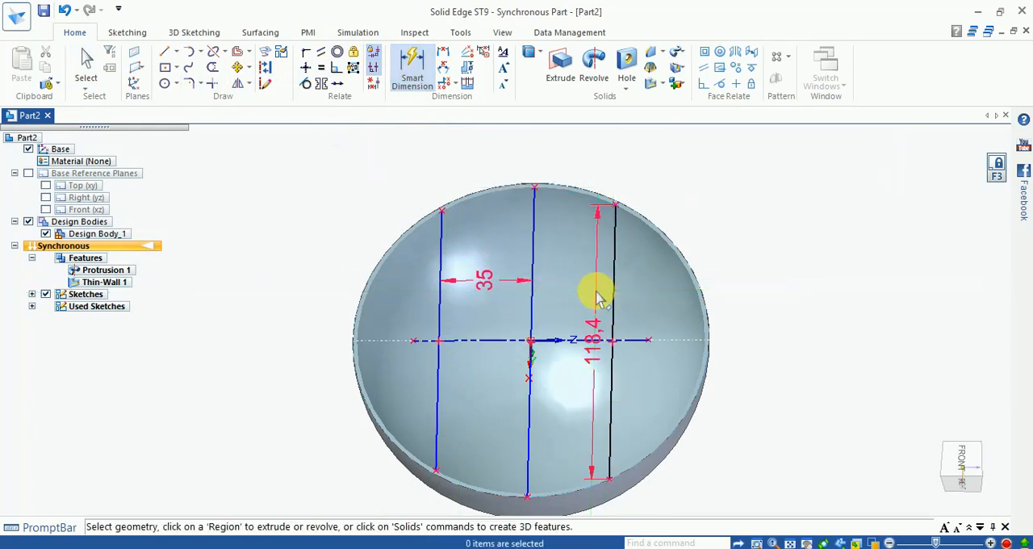
pyautogui.press('Delete')
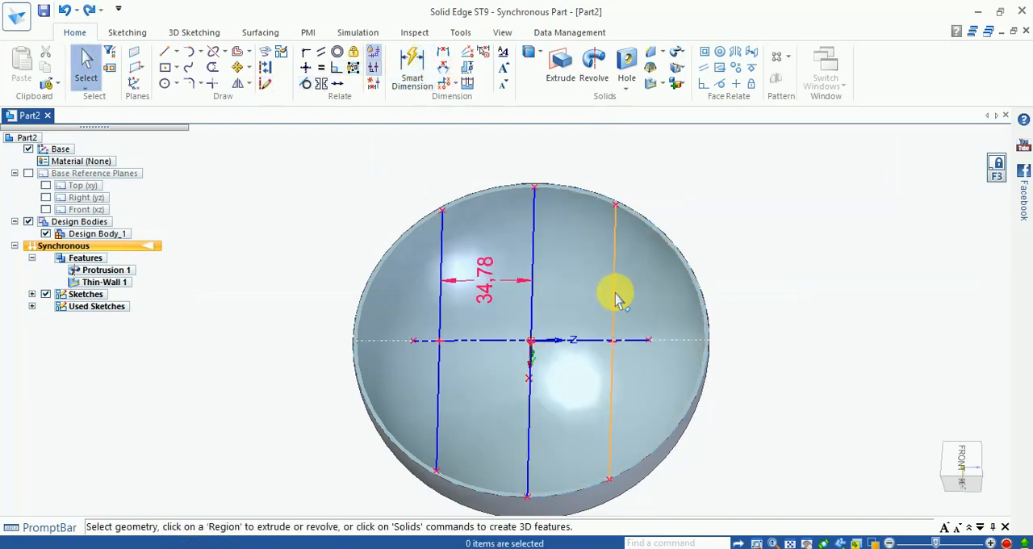
# - Dimension the distance between the center line and the +Z side line, and set it to 35 mm
pyautogui.click(534, 306)
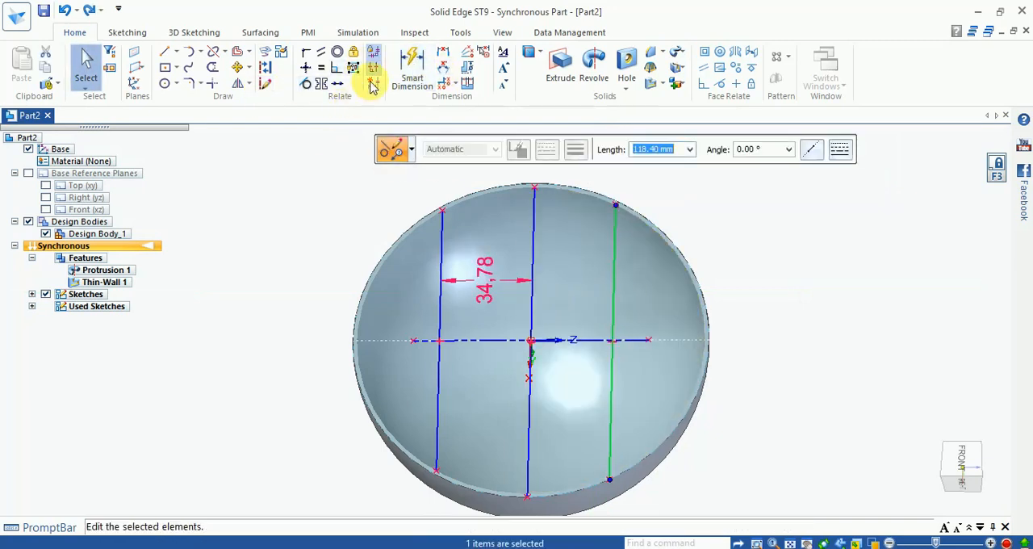
pyautogui.click(408, 68)
pyautogui.click(410, 66)
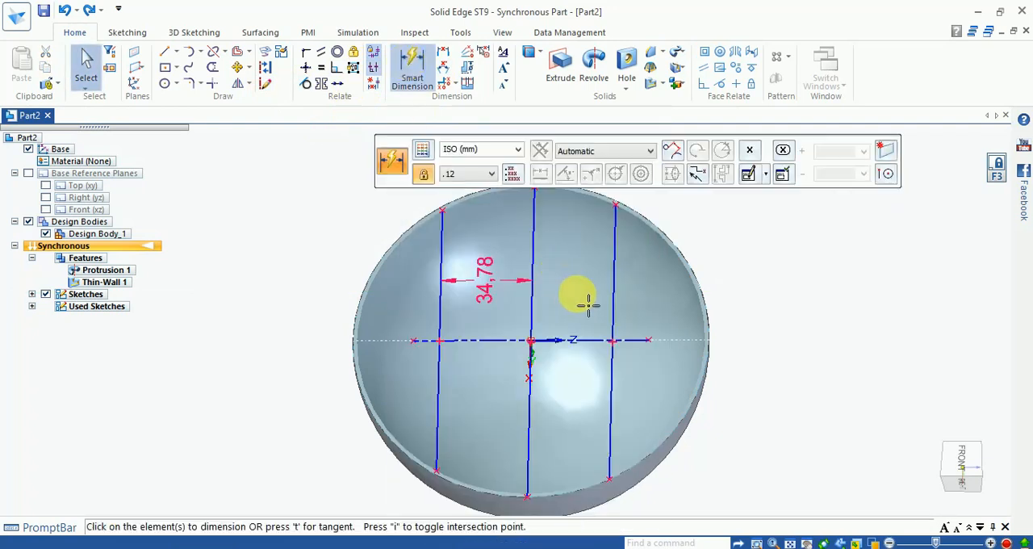
pyautogui.click(617, 307)
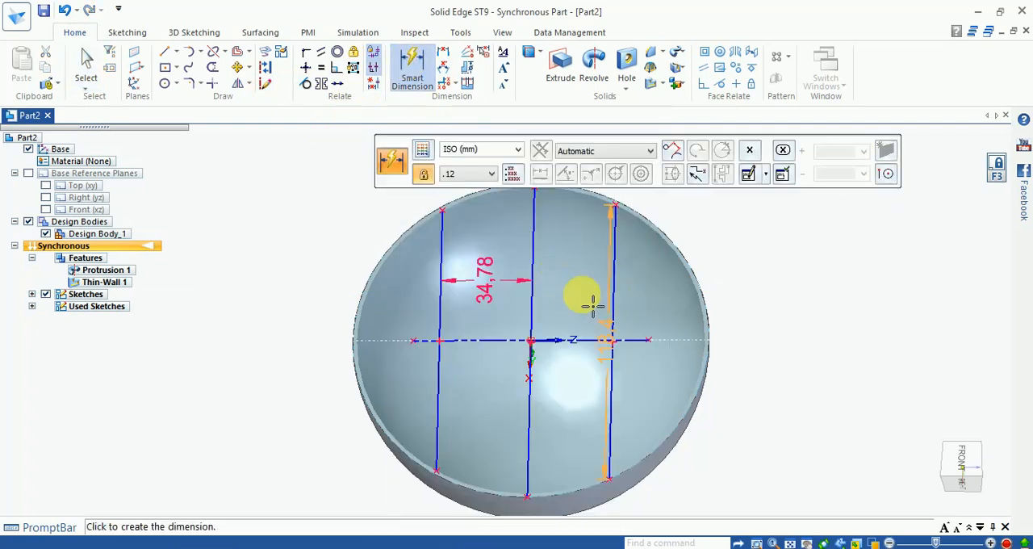
pyautogui.click(536, 299)
pyautogui.click(568, 305)
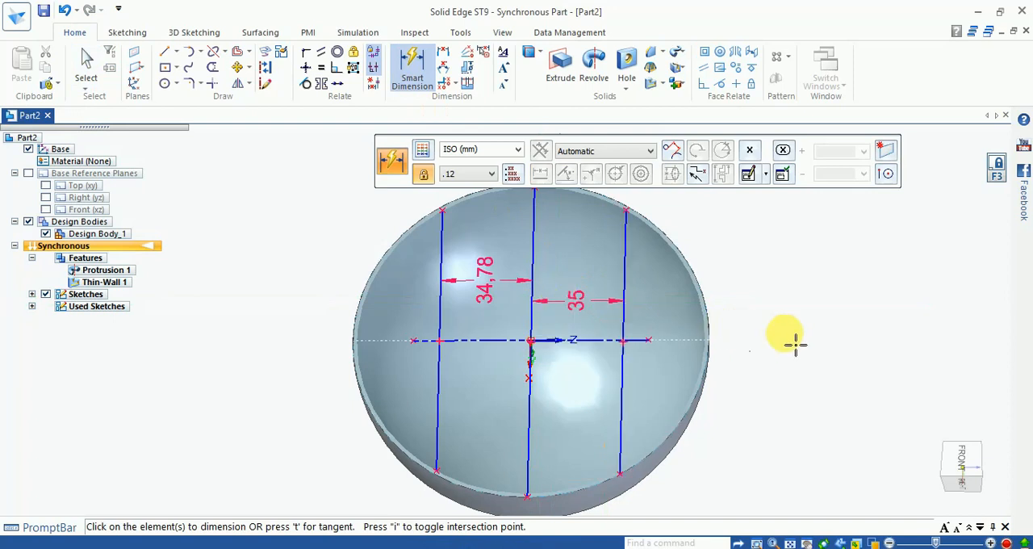
pyautogui.press('Escape')
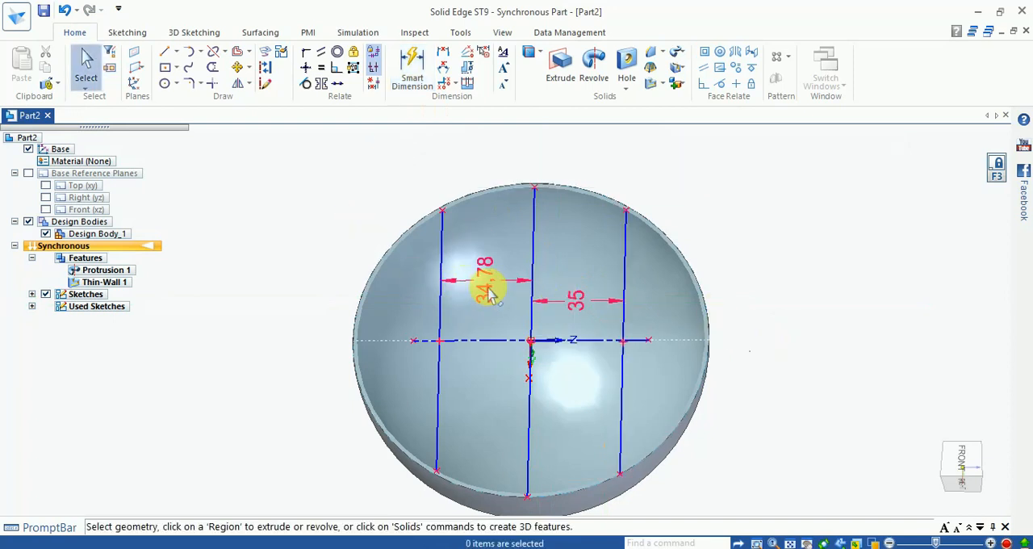
# - Change the existing spacing dimension between the center line and the -Z side line to 35 mm
pyautogui.click(487, 292)
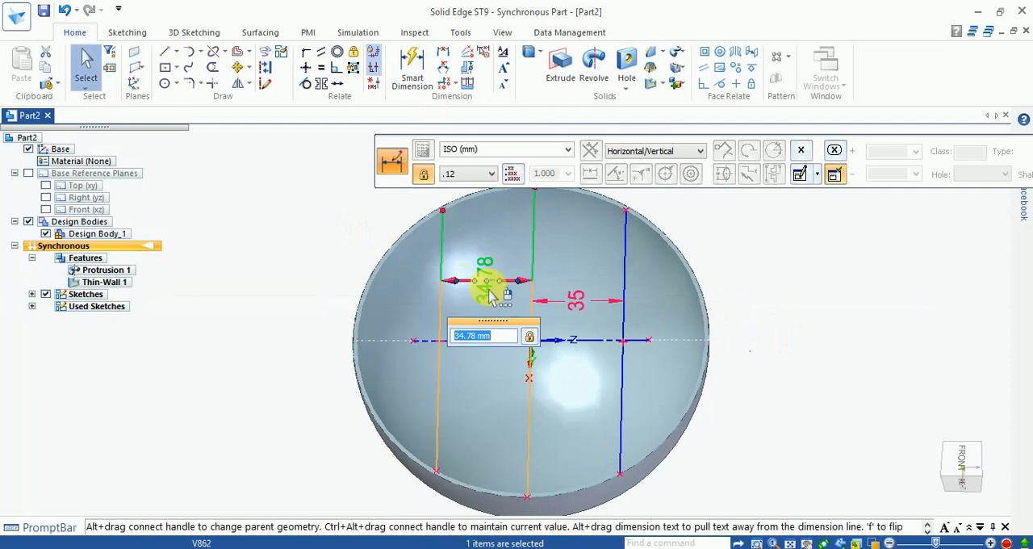
pyautogui.press('Return')
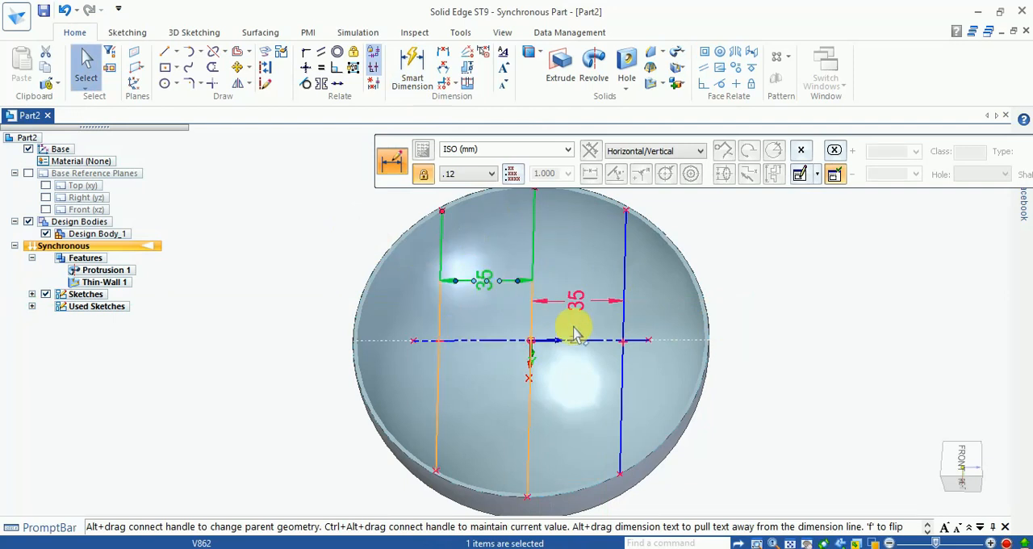
pyautogui.press('Escape')
# - Draw a line about 132 mm long through the bowl's center along the Z direction, between opposite sides of the rim
pyautogui.moveTo(786, 356); pyautogui.dragTo(778, 395, button='middle')
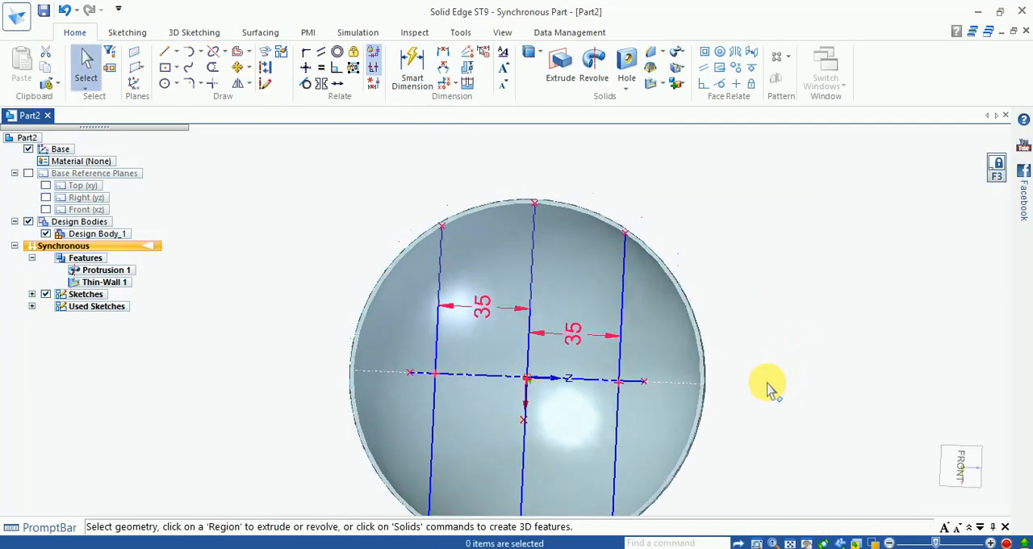
pyautogui.click(165, 53)
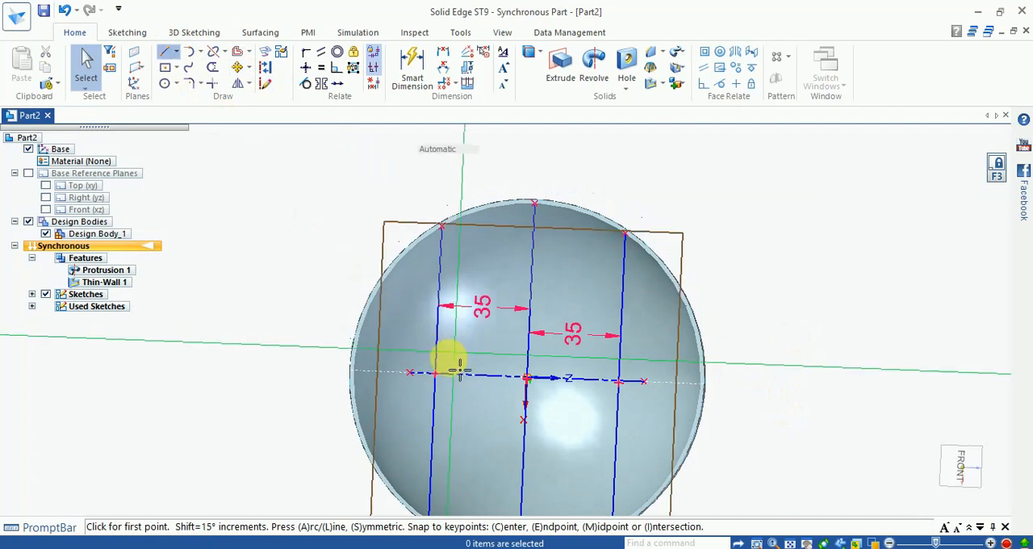
pyautogui.scroll(2, 363, 379)
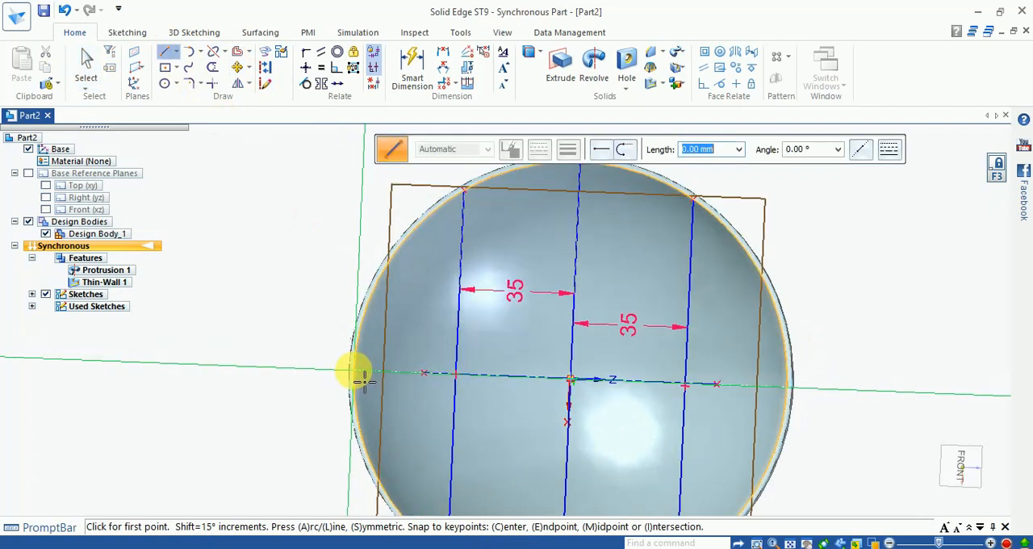
pyautogui.click(355, 372)
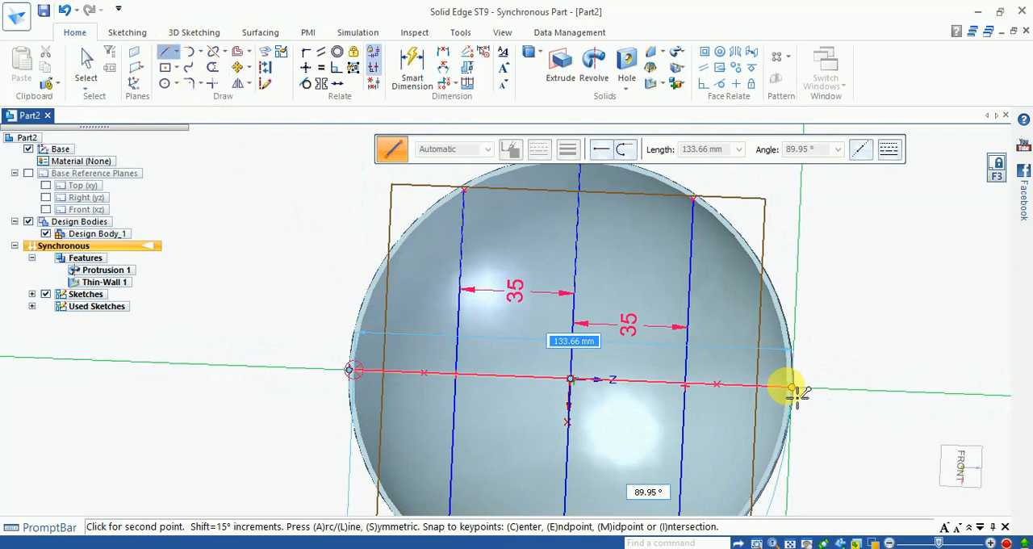
pyautogui.scroll(2, 794, 393)
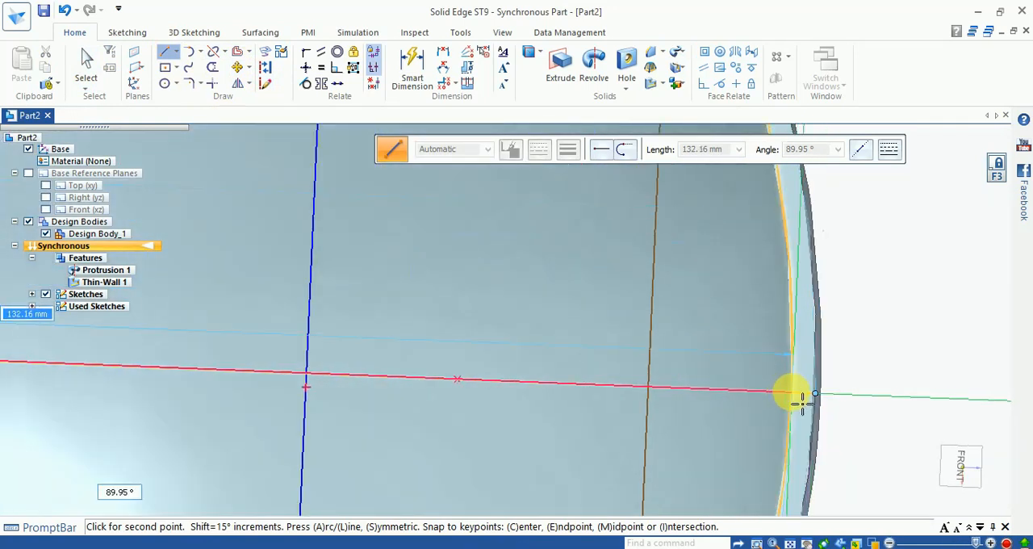
pyautogui.click(799, 395)
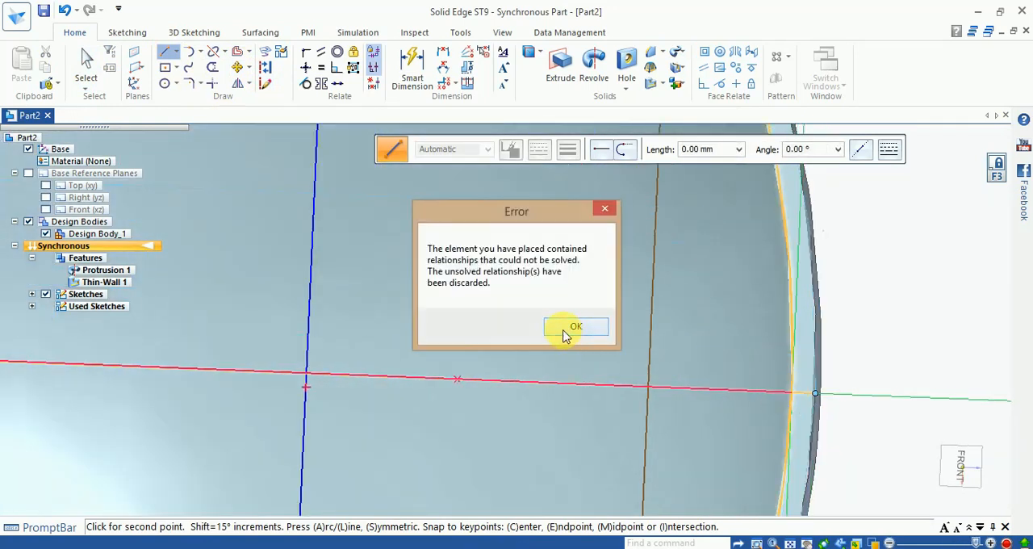
pyautogui.click(573, 328)
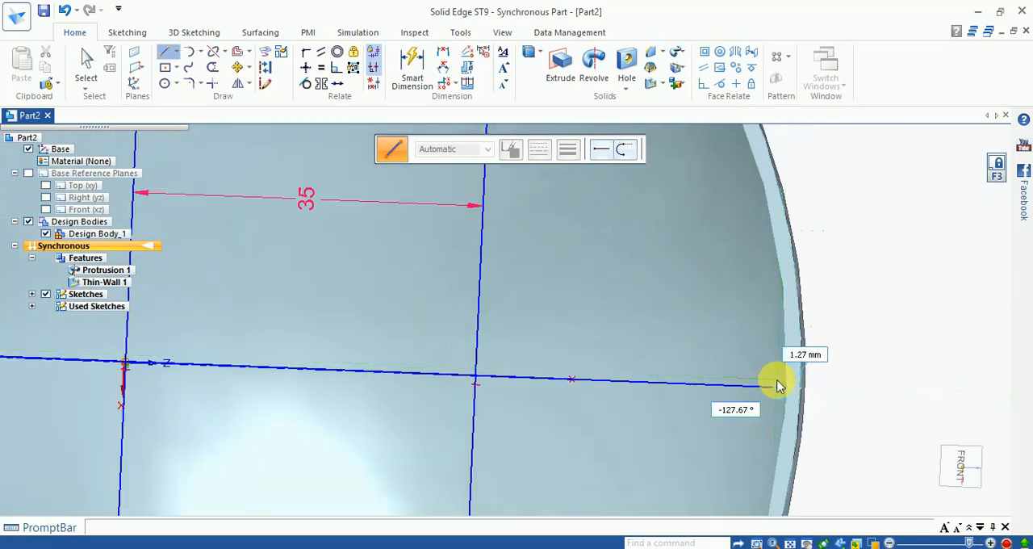
pyautogui.press('Escape')
pyautogui.scroll(-4, 777, 386)
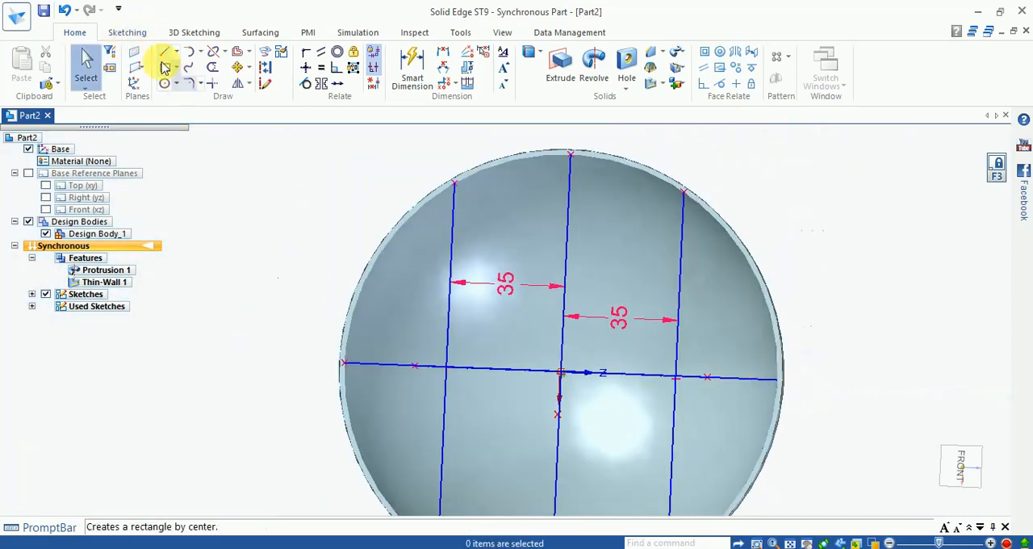
# - Try to offset the line that runs along Z through the bowl's center by 35 mm
pyautogui.click(238, 51)
pyautogui.click(391, 371)
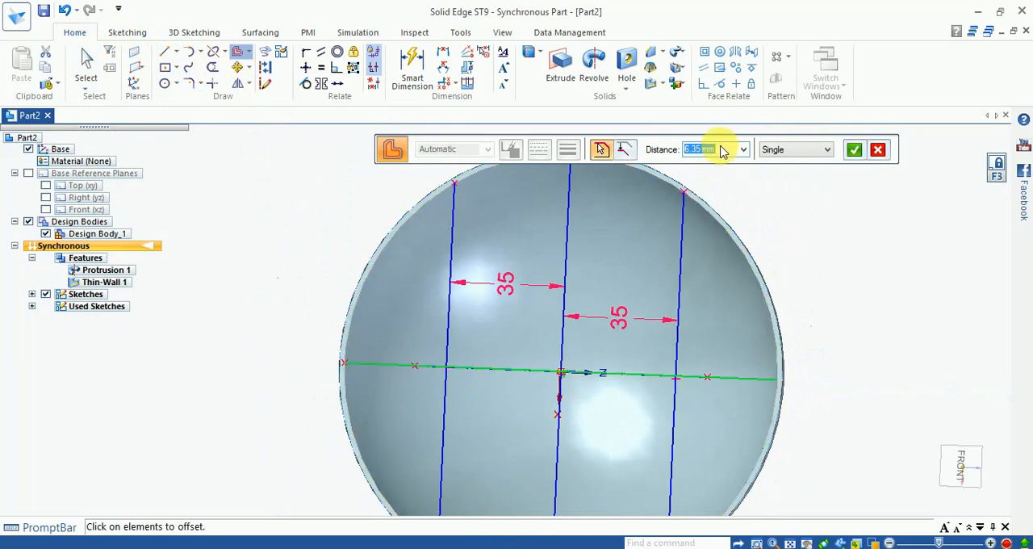
pyautogui.write('35')
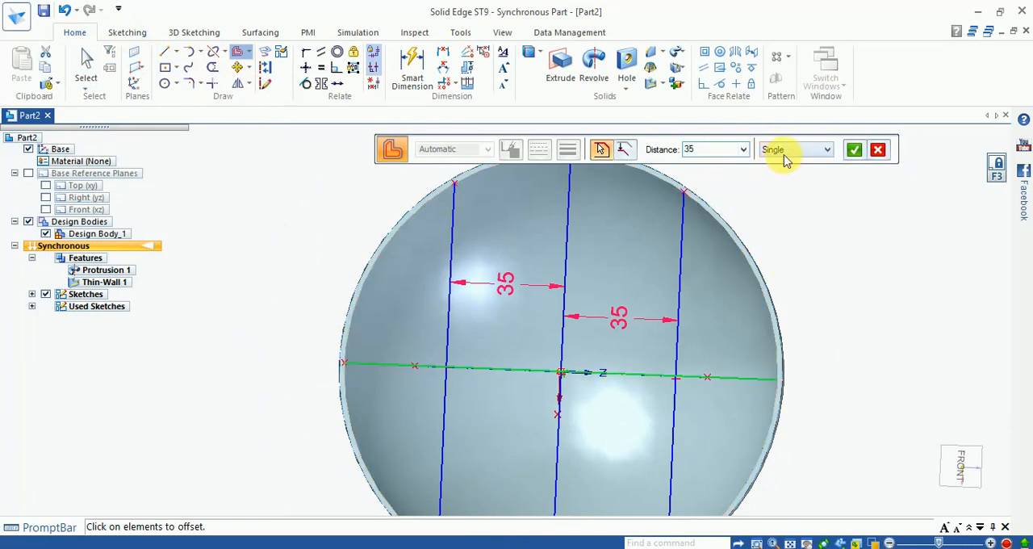
pyautogui.press('Return')
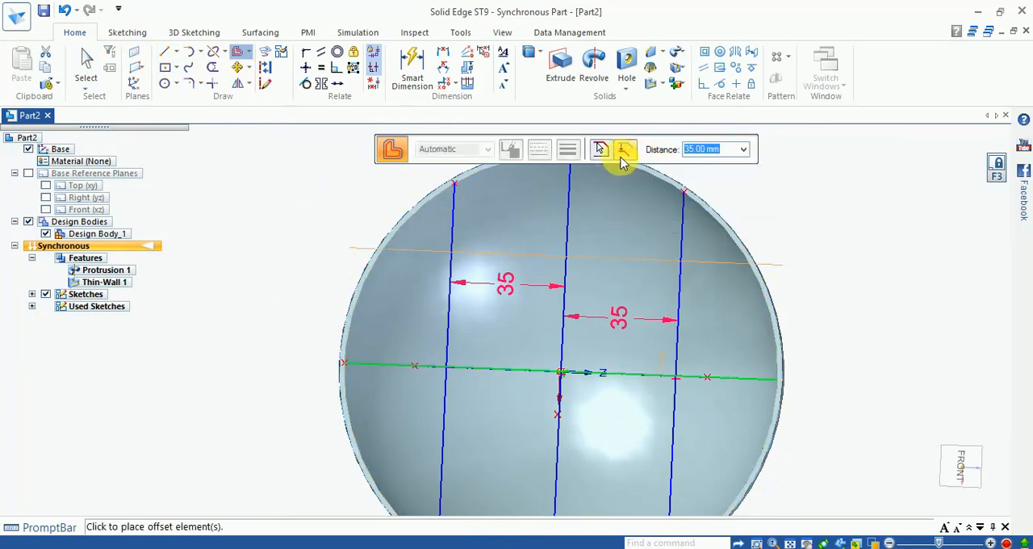
pyautogui.click(646, 300)
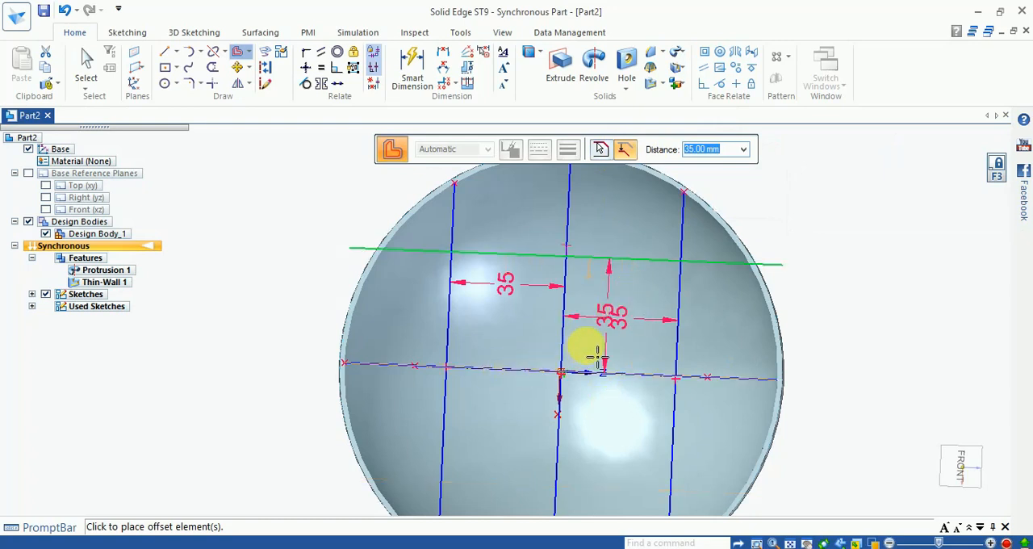
pyautogui.press('Escape')
pyautogui.hotkey('ctrl', 'z')
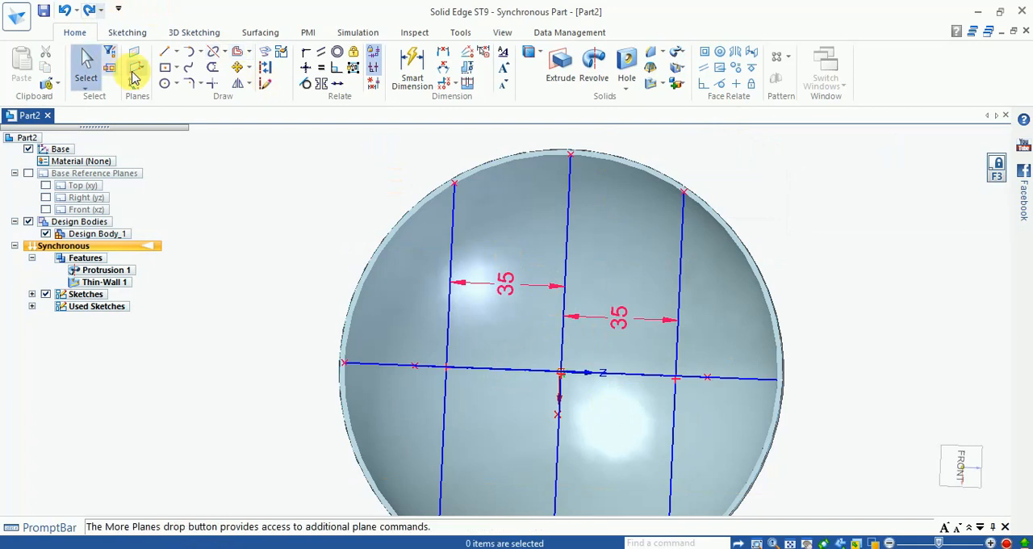
# - Draw a line parallel to Z about 36 mm above the bowl's center, between opposite sides of the rim
pyautogui.click(166, 53)
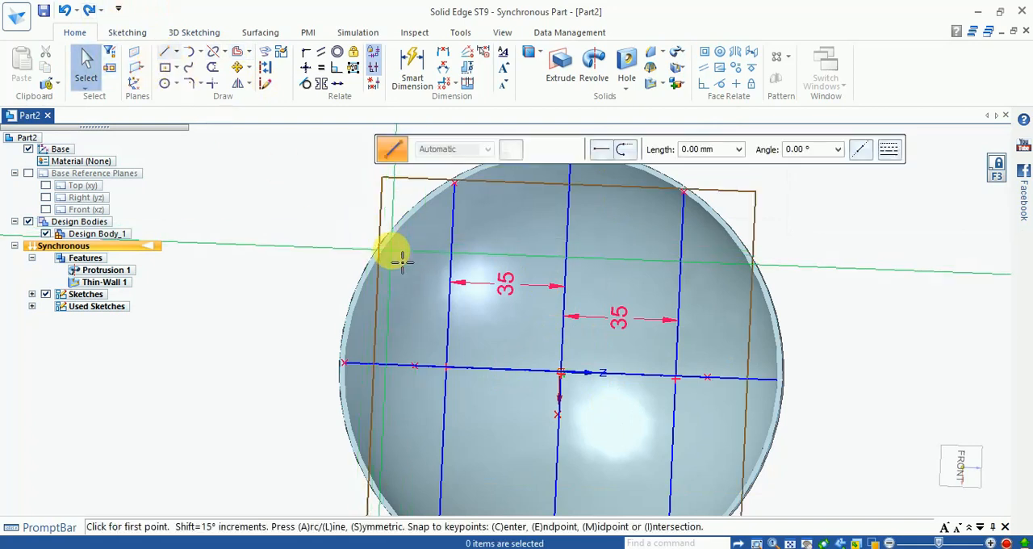
pyautogui.click(385, 246)
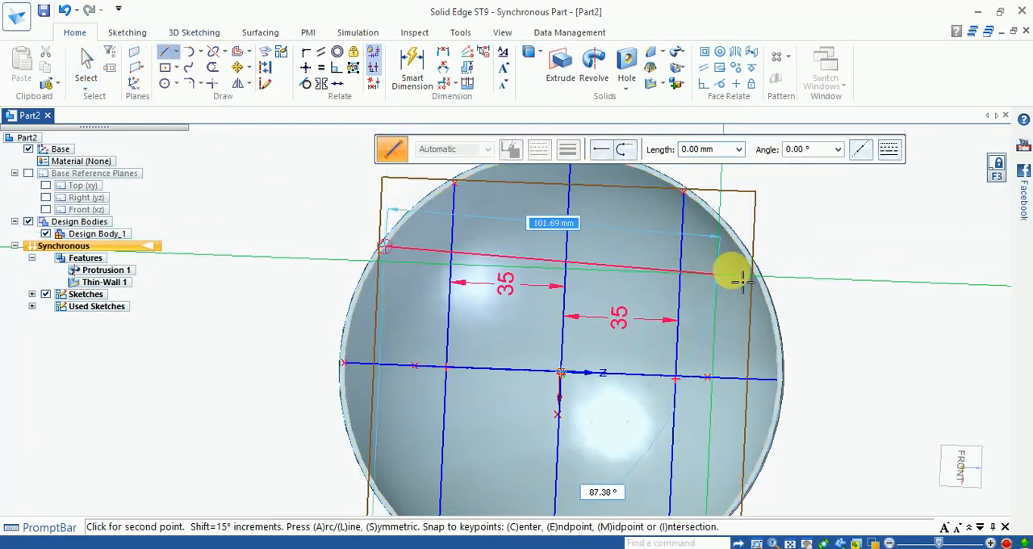
pyautogui.click(756, 272)
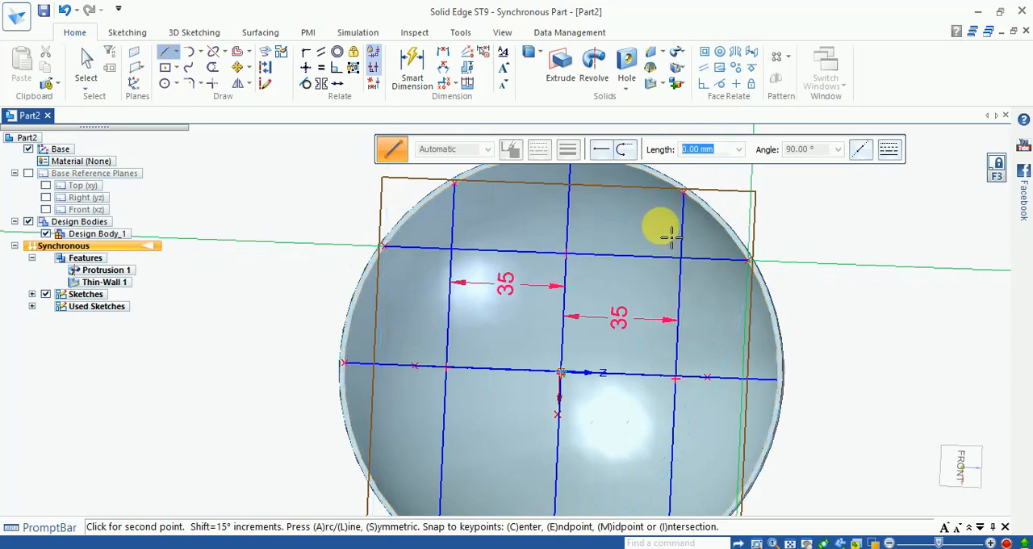
pyautogui.scroll(-3, 546, 347)
pyautogui.press('Escape')
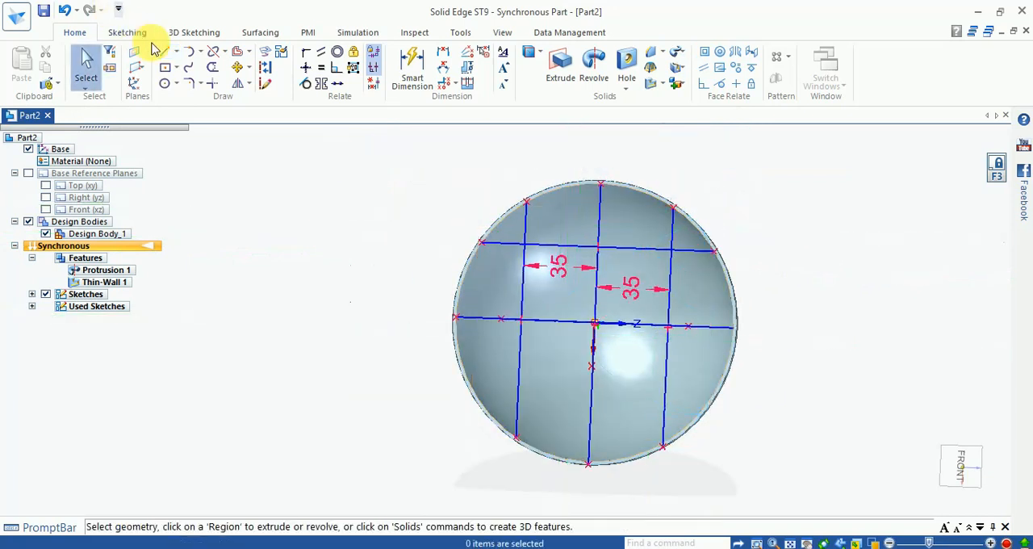
pyautogui.click(165, 51)
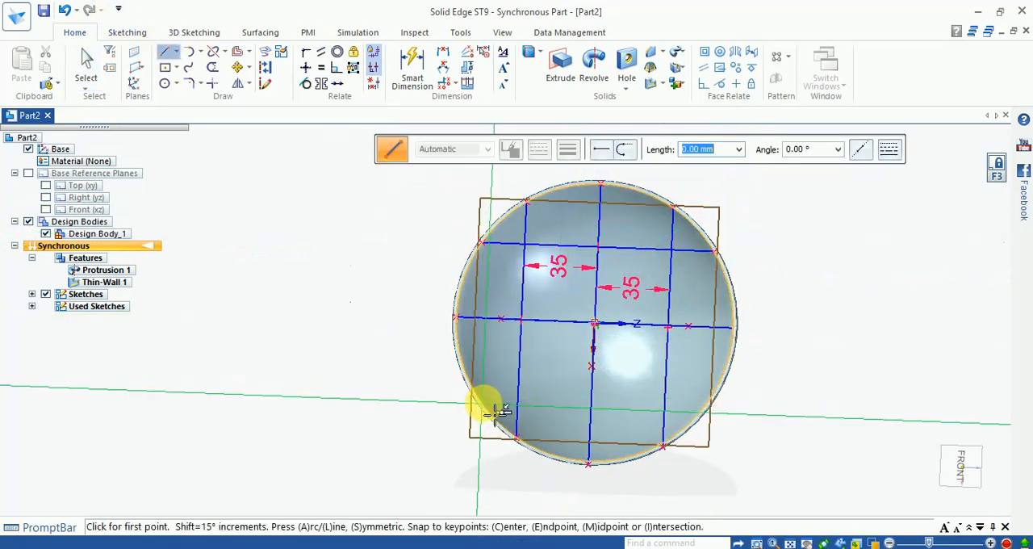
pyautogui.click(469, 385)
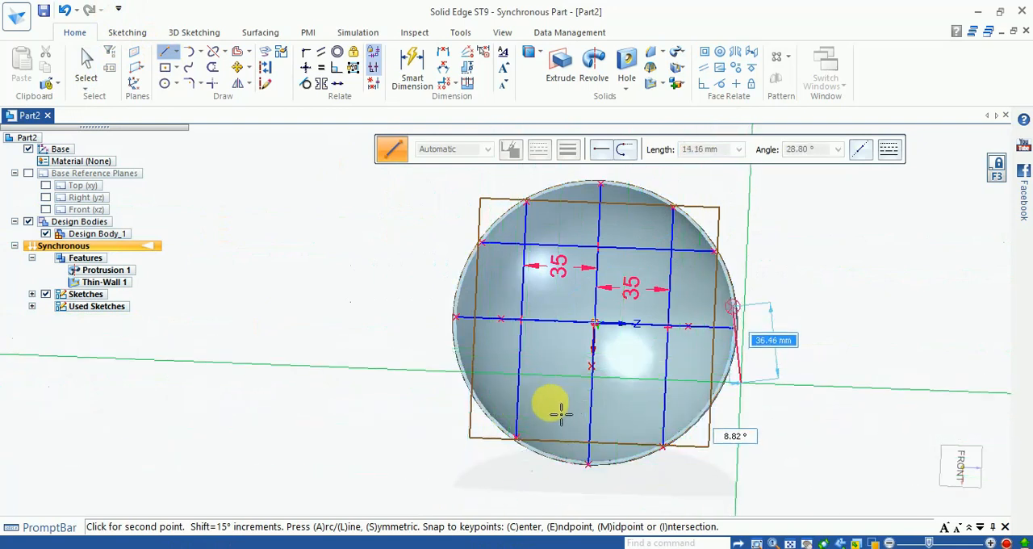
pyautogui.press('Escape')
# - Try to draw a line about 110 mm long across the bowl's lower half, between opposite sides of the rim
pyautogui.scroll(3, 501, 410)
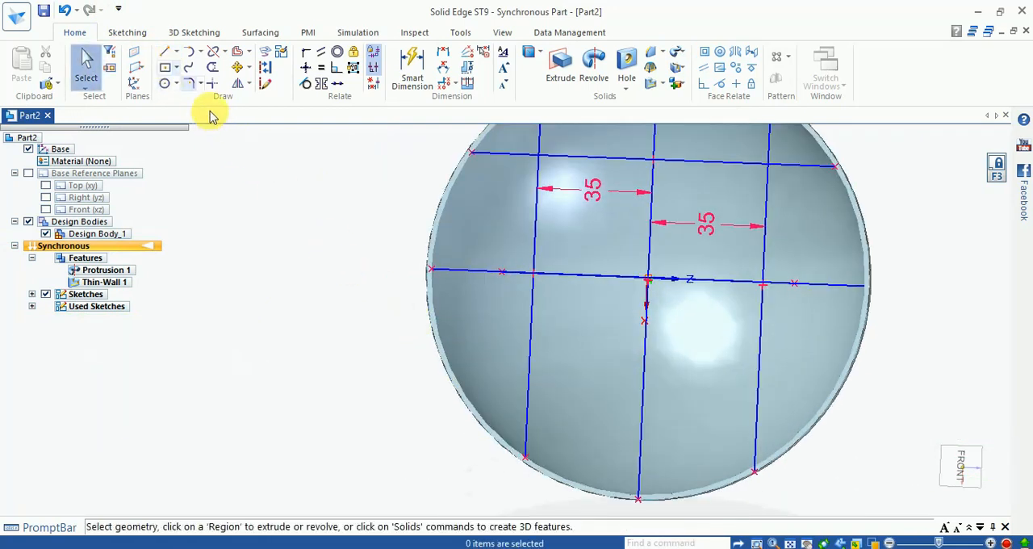
pyautogui.click(169, 63)
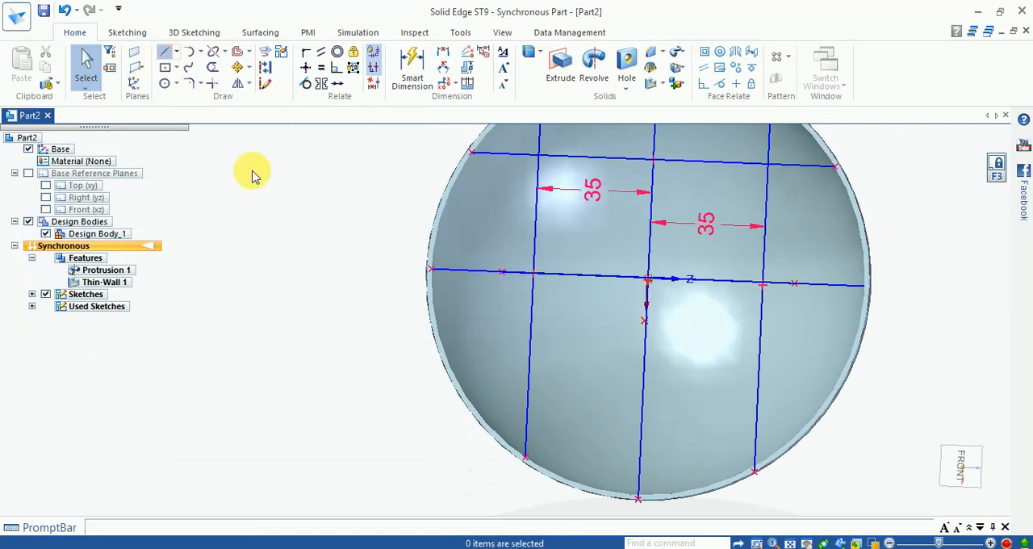
pyautogui.click(476, 401)
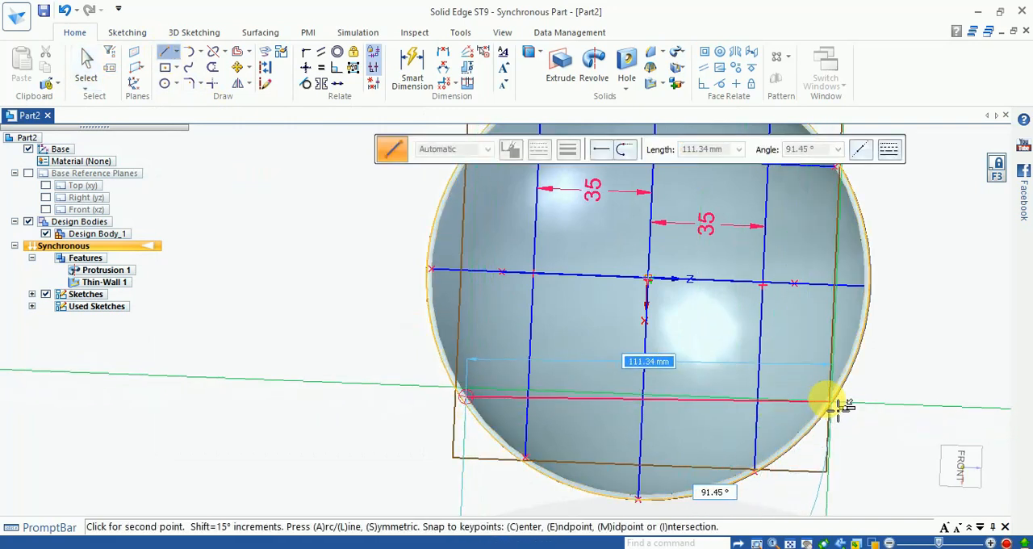
pyautogui.scroll(5, 835, 407)
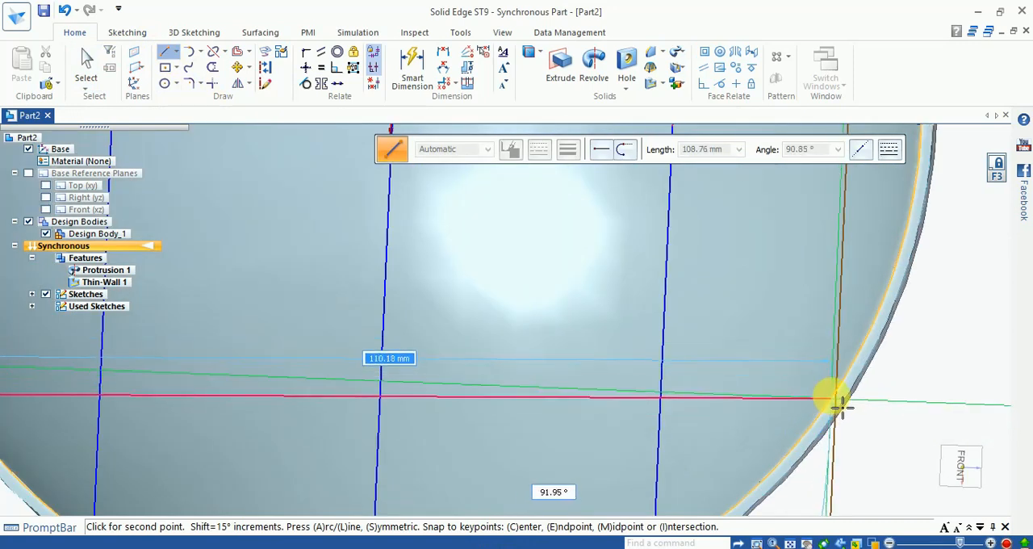
pyautogui.click(837, 396)
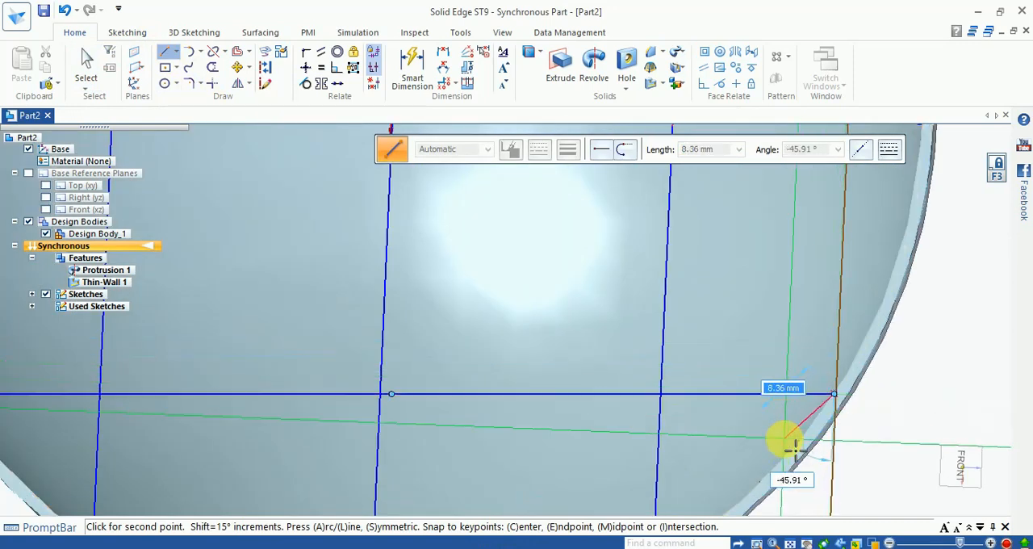
pyautogui.scroll(-8, 784, 438)
pyautogui.press('Escape')
pyautogui.scroll(-2, 786, 443)
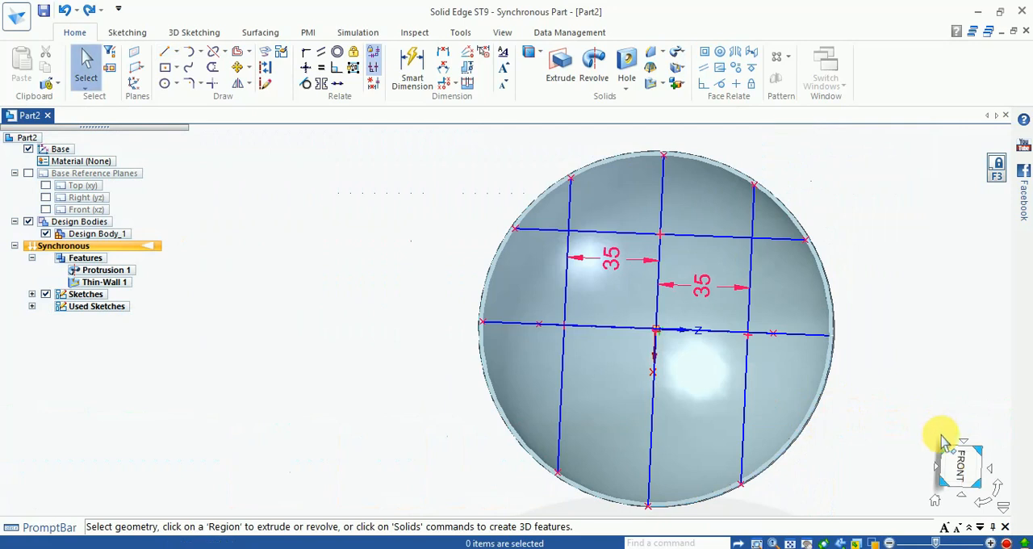
# - Align the view squarely to the bowl's opening and draw a horizontal line about 41 mm below the center, from rim to rim
pyautogui.click(955, 463)
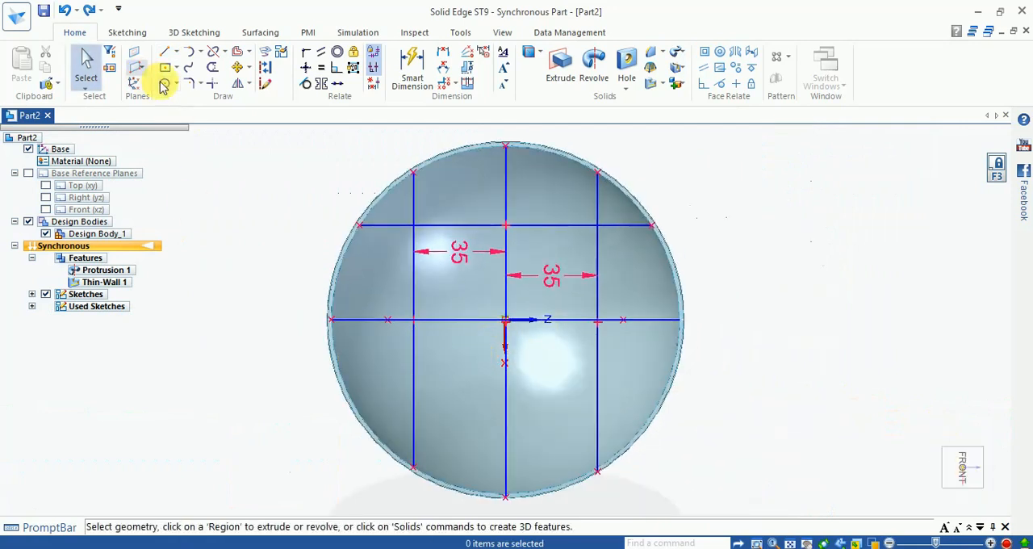
pyautogui.click(164, 50)
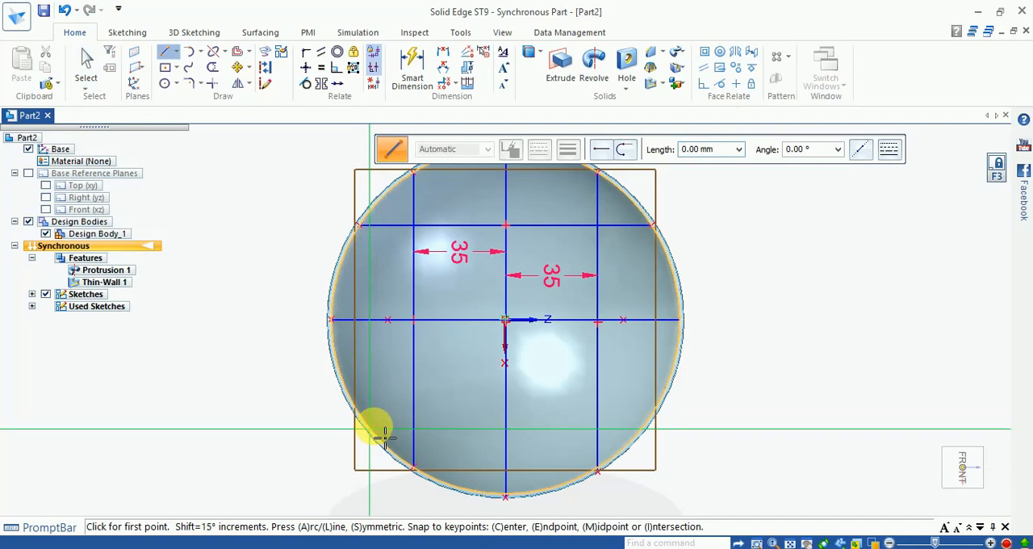
pyautogui.click(370, 429)
pyautogui.click(643, 429)
pyautogui.press('Escape')
# - Dimension the distance between the upper horizontal line and the horizontal center line, placing it outside the rim on the +Z side
pyautogui.click(413, 75)
pyautogui.click(558, 226)
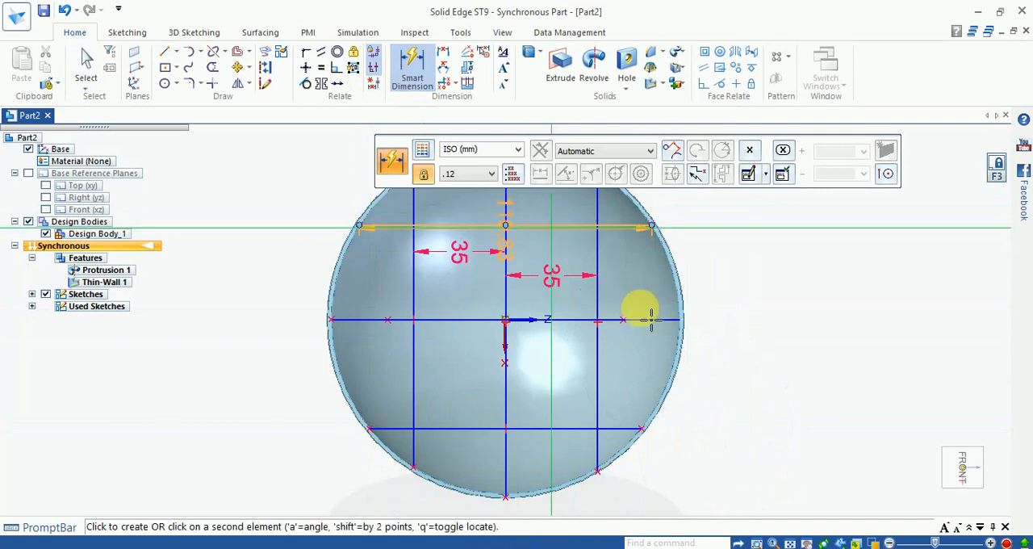
pyautogui.click(690, 316)
pyautogui.click(749, 299)
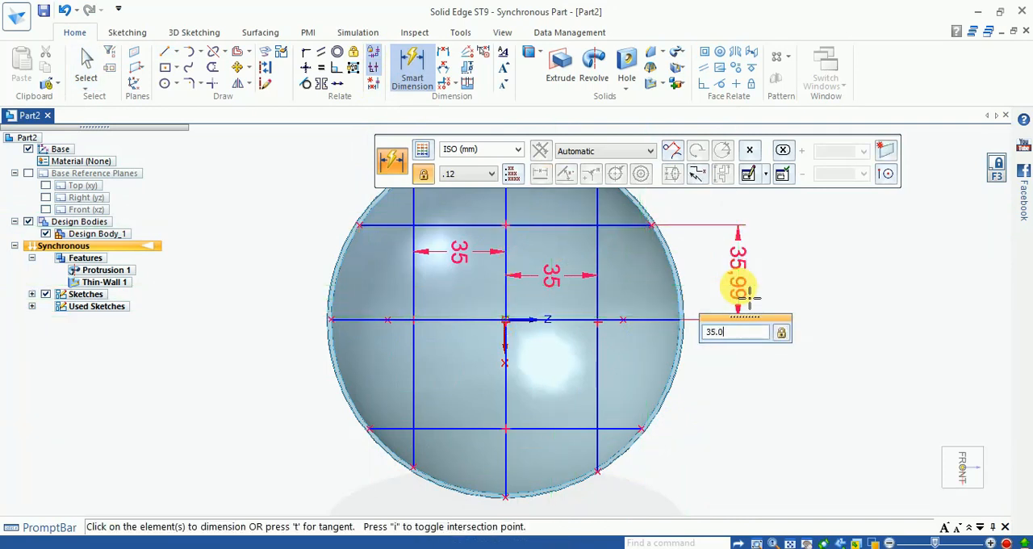
# - Try to set the new dimension between the upper line and the center line to 35 mm
pyautogui.write('35.0')
pyautogui.press('Return')
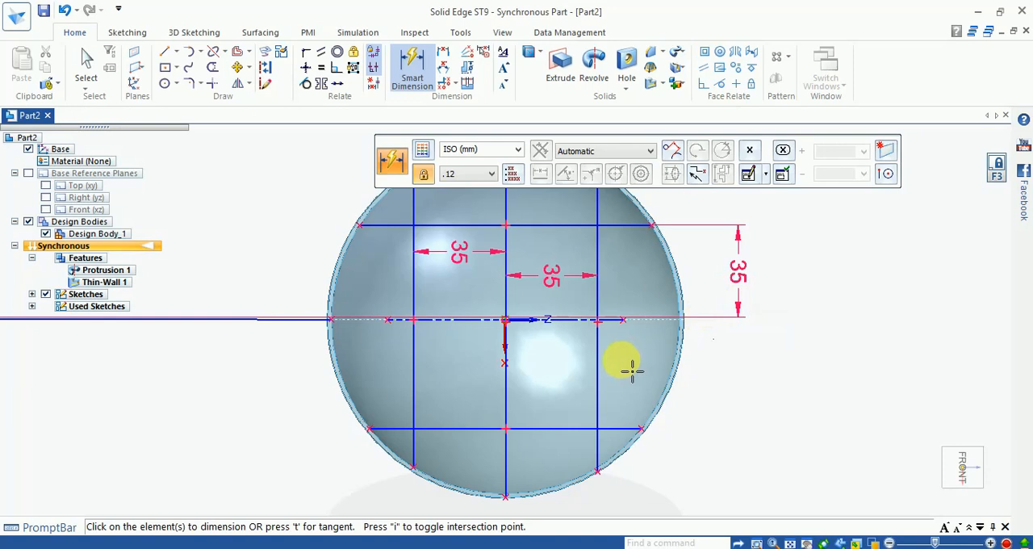
pyautogui.press('Escape')
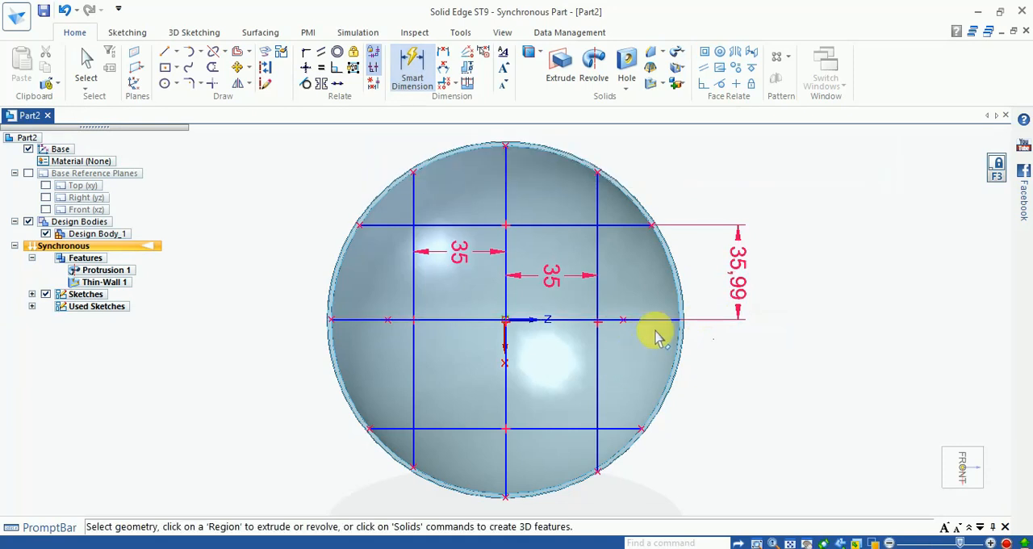
# - Connect the +Z endpoint of the horizontal center line to the outer edge of the bowl's rim
pyautogui.scroll(4, 655, 330)
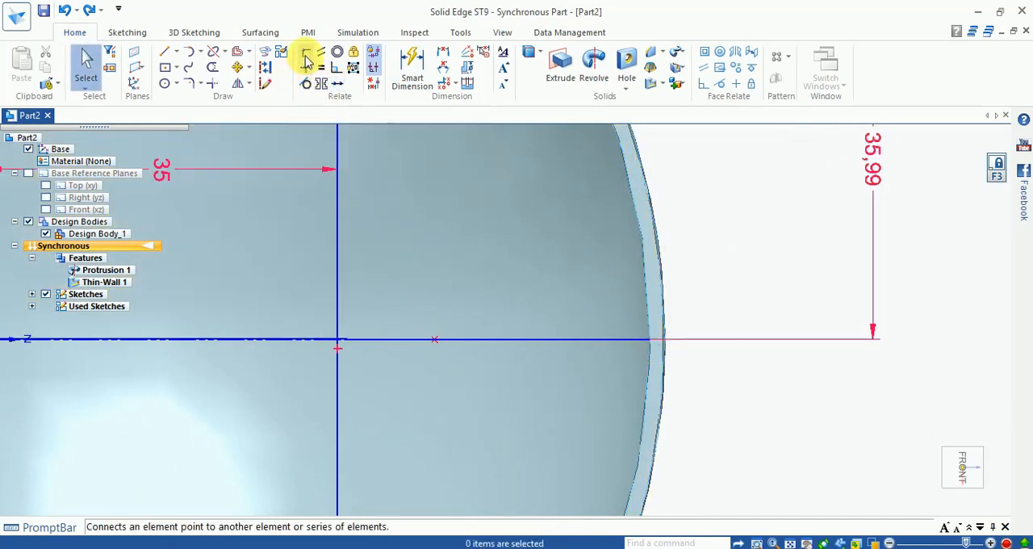
pyautogui.click(306, 58)
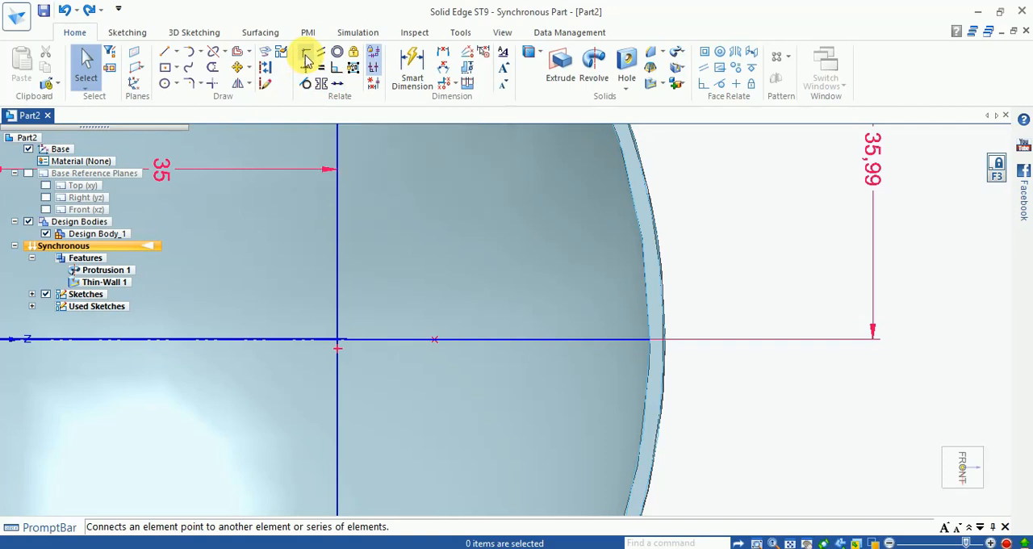
pyautogui.click(660, 347)
pyautogui.click(675, 348)
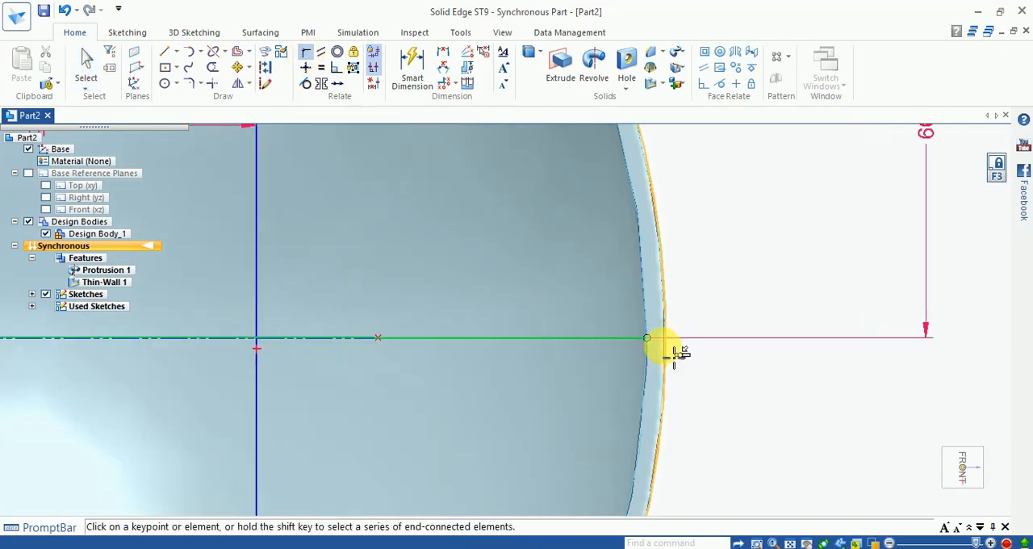
pyautogui.click(665, 348)
pyautogui.scroll(-4, 661, 352)
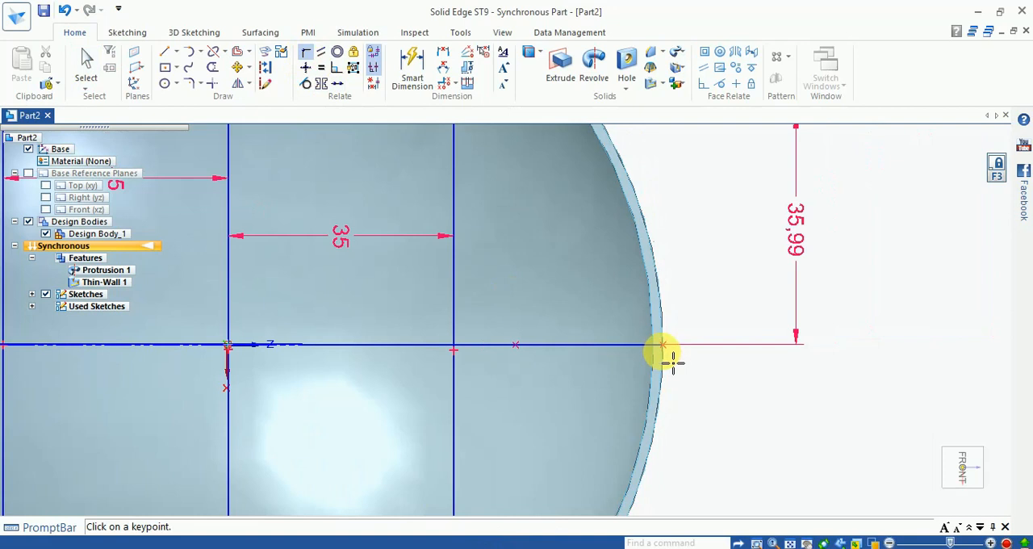
pyautogui.press('Escape')
# - Set the spacing dimension between the upper horizontal line and the center line to 35 mm
pyautogui.click(794, 252)
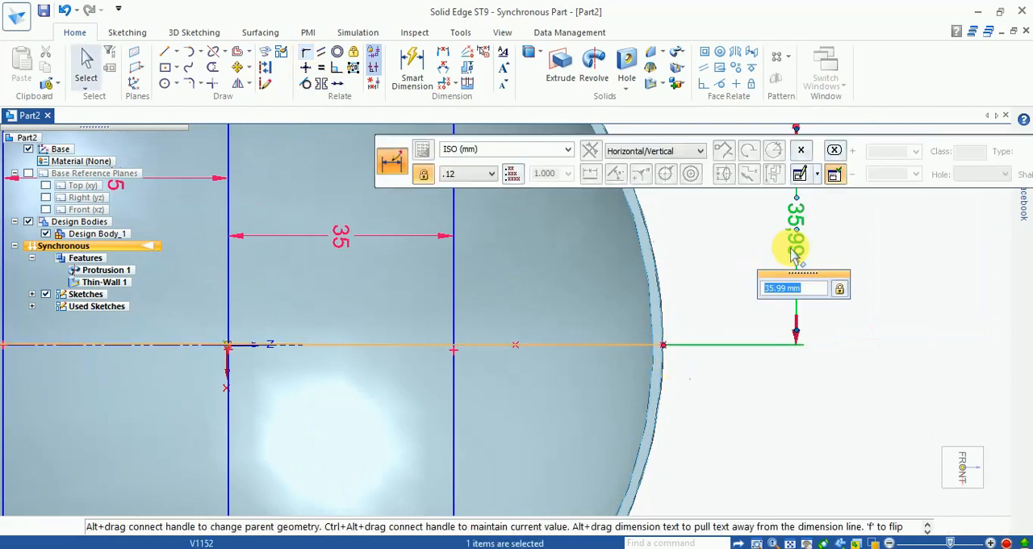
pyautogui.write('35')
pyautogui.press('Return')
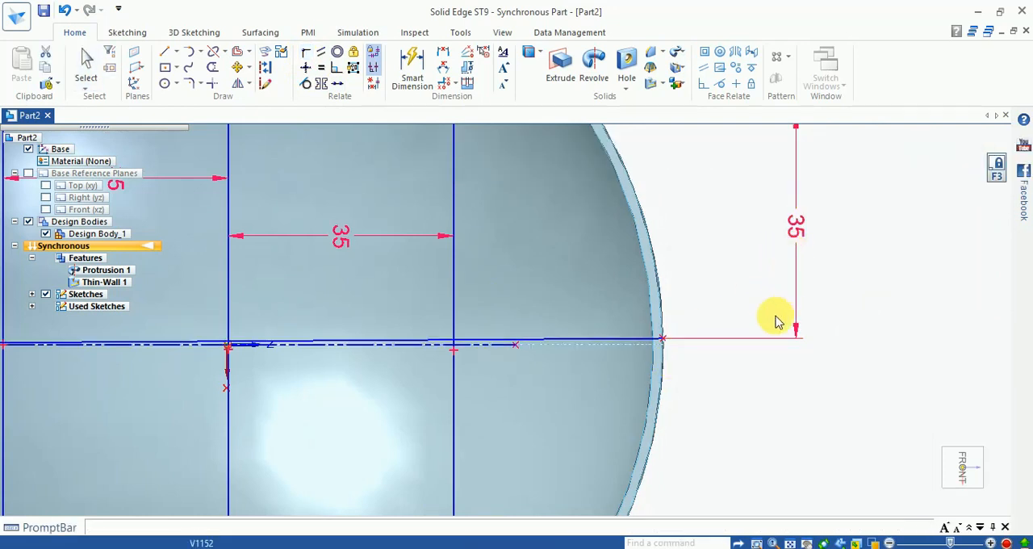
# - Make the slightly tilted center line collinear with the dash-dot line through the bowl's center
pyautogui.scroll(-4, 771, 347)
pyautogui.scroll(3, 645, 354)
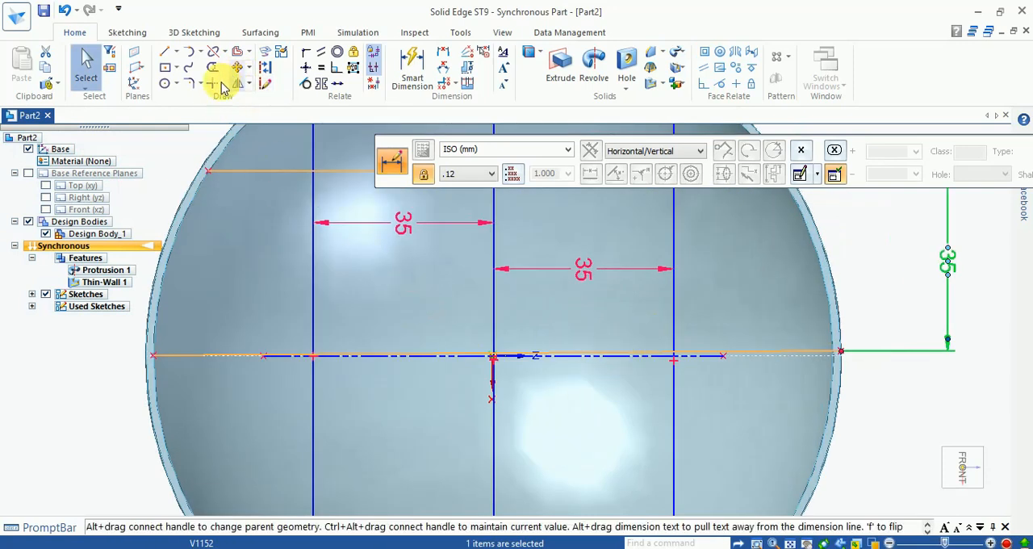
pyautogui.click(339, 89)
pyautogui.click(639, 362)
pyautogui.click(642, 365)
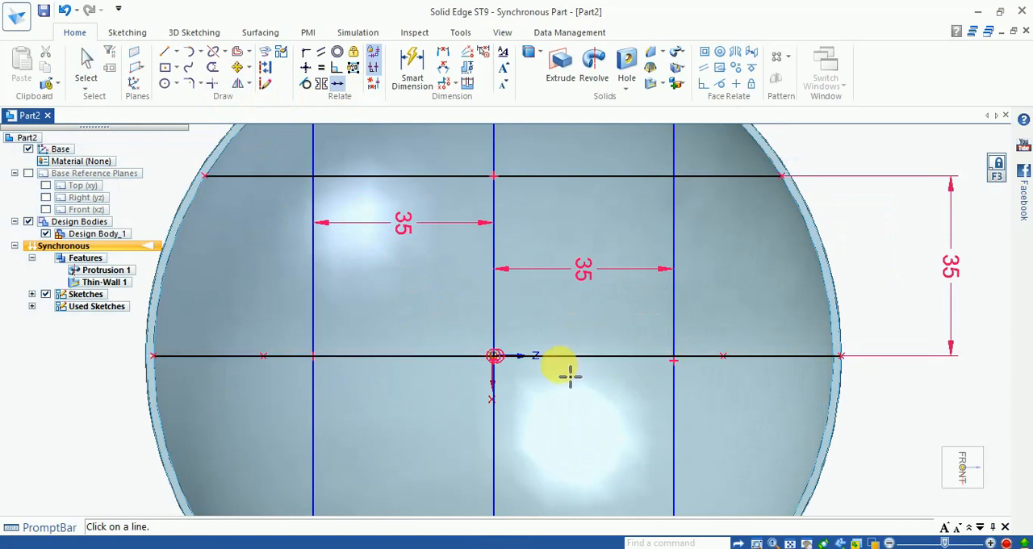
# - Dimension the distance between the lower horizontal line and the center line and set it to 35 mm
pyautogui.scroll(-3, 569, 369)
pyautogui.scroll(2, 585, 433)
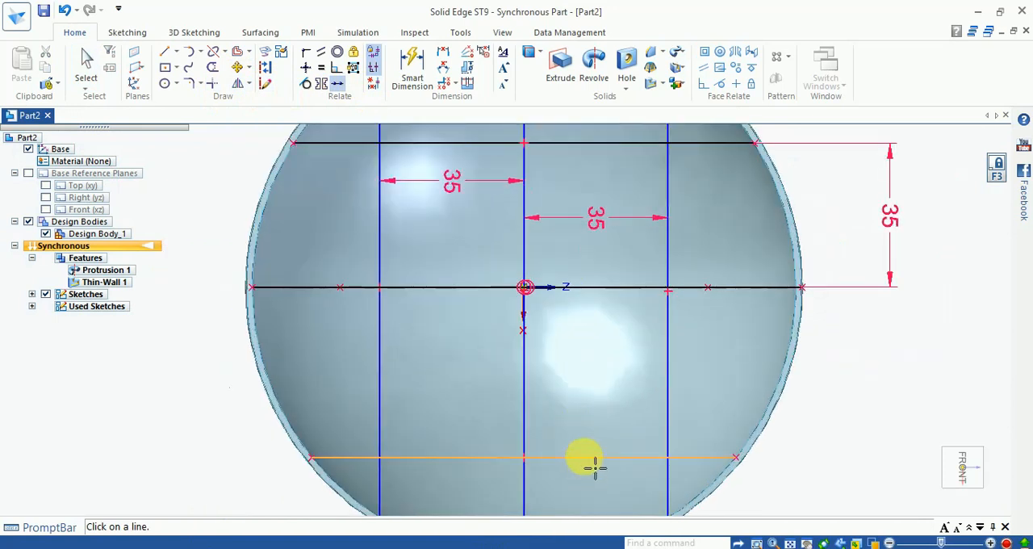
pyautogui.click(411, 65)
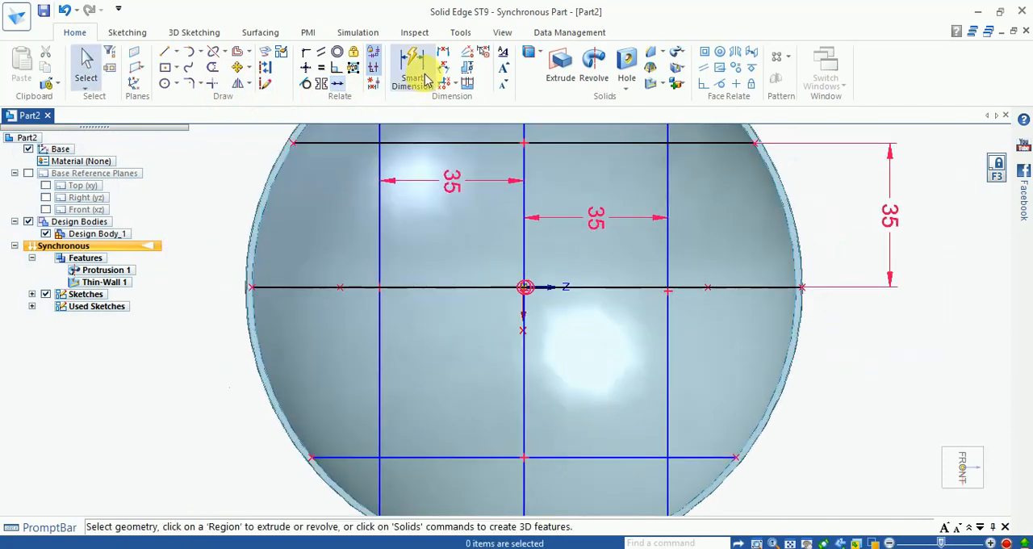
pyautogui.click(573, 460)
pyautogui.click(630, 288)
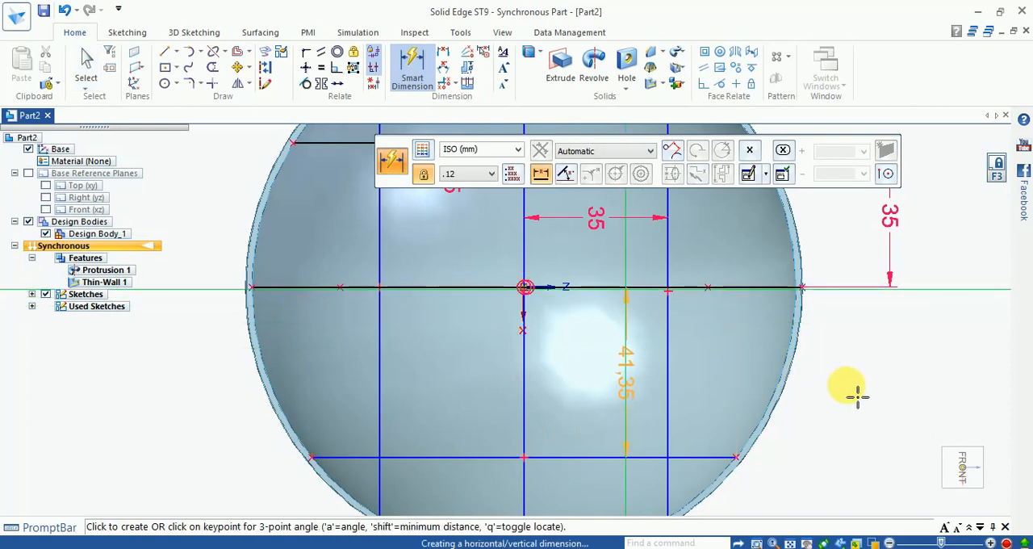
pyautogui.click(857, 396)
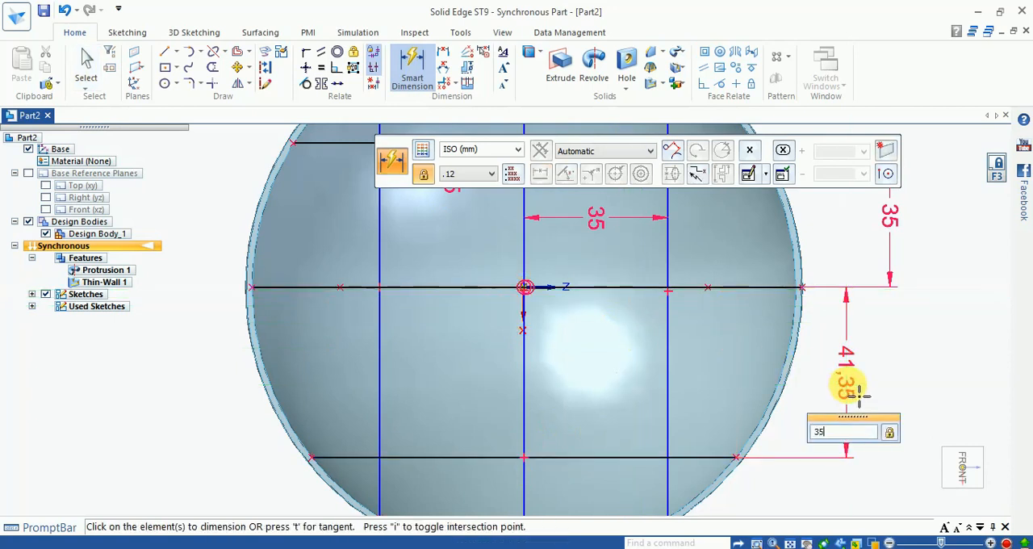
pyautogui.write('35.0')
pyautogui.press('Return')
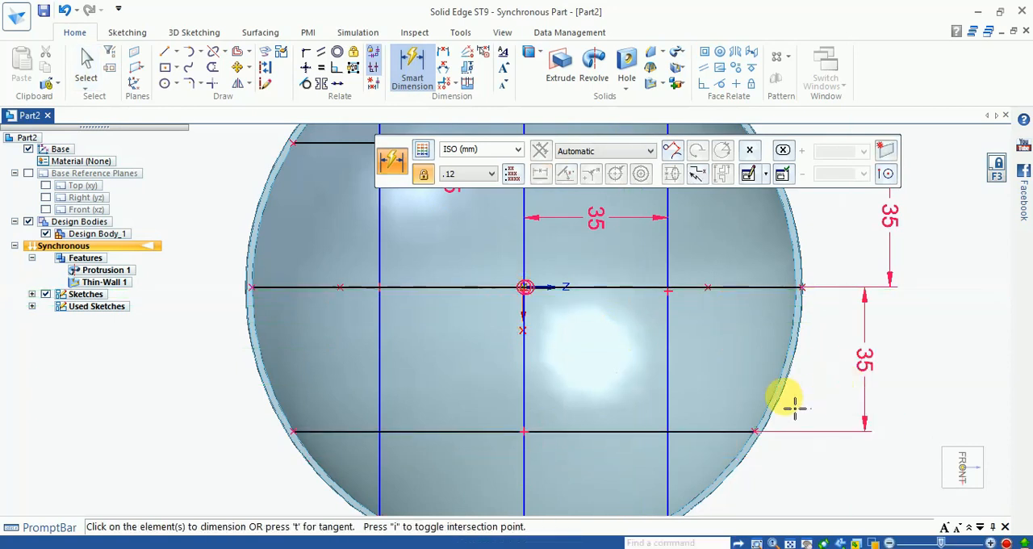
pyautogui.press('Escape')
# - Create a 6 mm thick Web Network inside the bowl from all six sketched grid lines
pyautogui.scroll(-2, 699, 387)
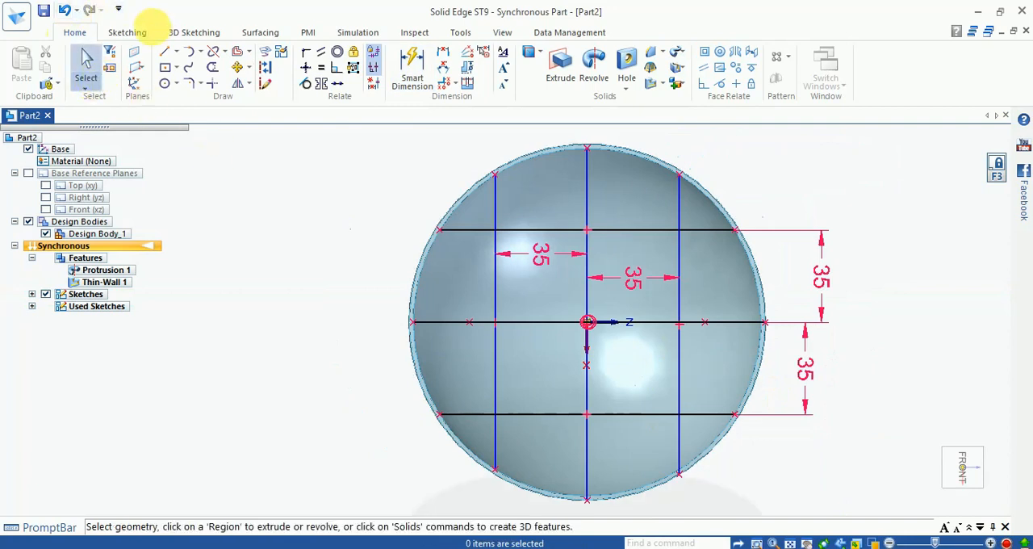
pyautogui.moveTo(936, 476)
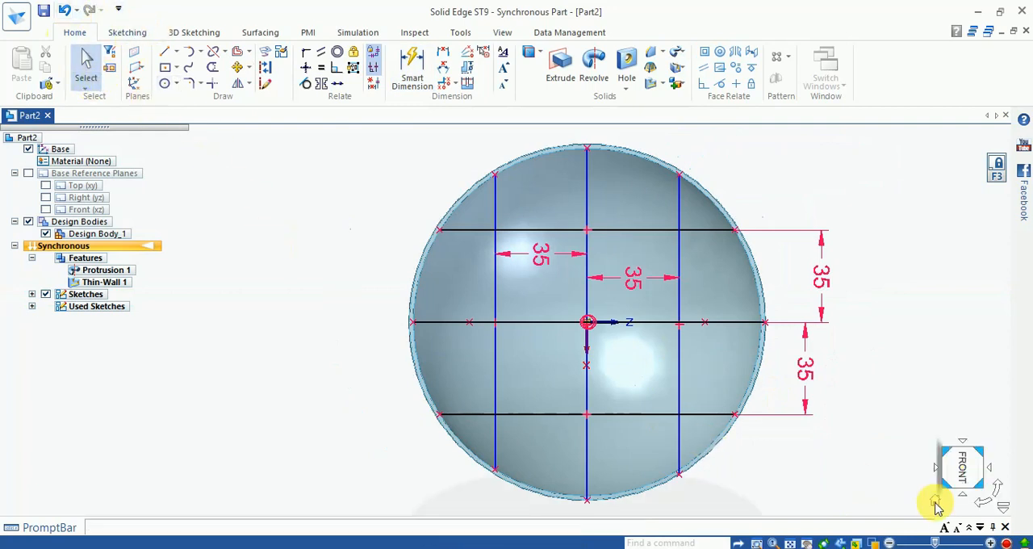
pyautogui.click(935, 501)
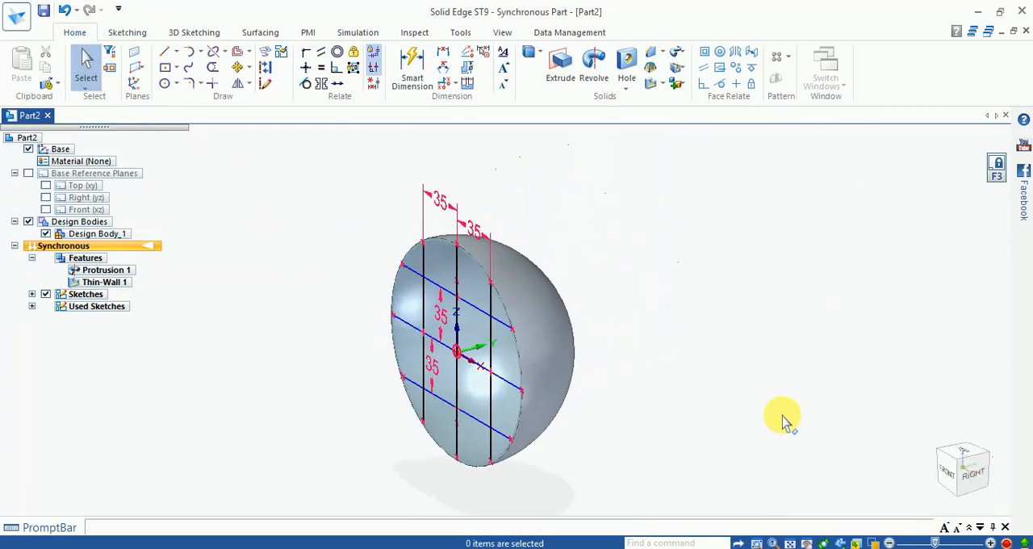
pyautogui.moveTo(741, 283); pyautogui.dragTo(774, 201, button='middle')
pyautogui.scroll(3, 528, 265)
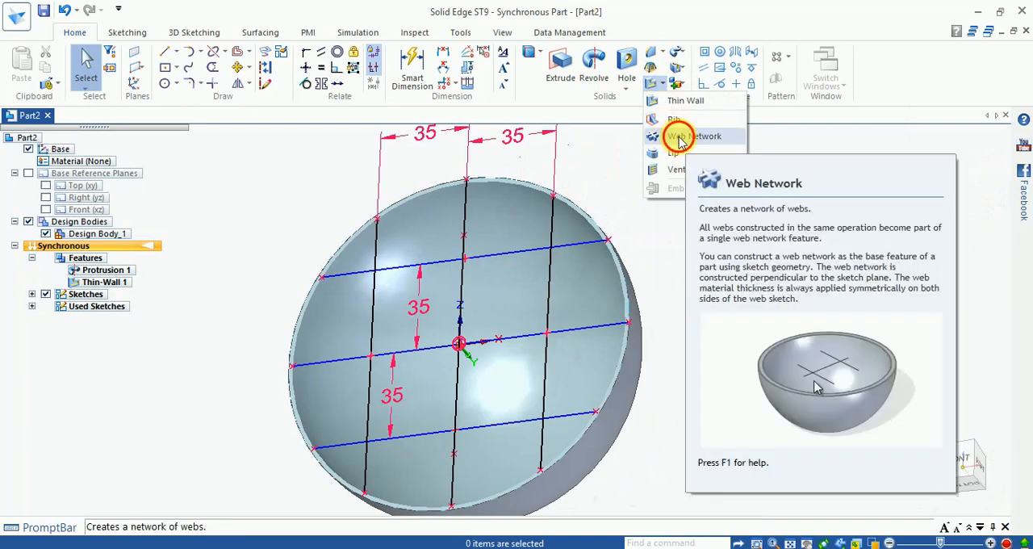
pyautogui.click(680, 142)
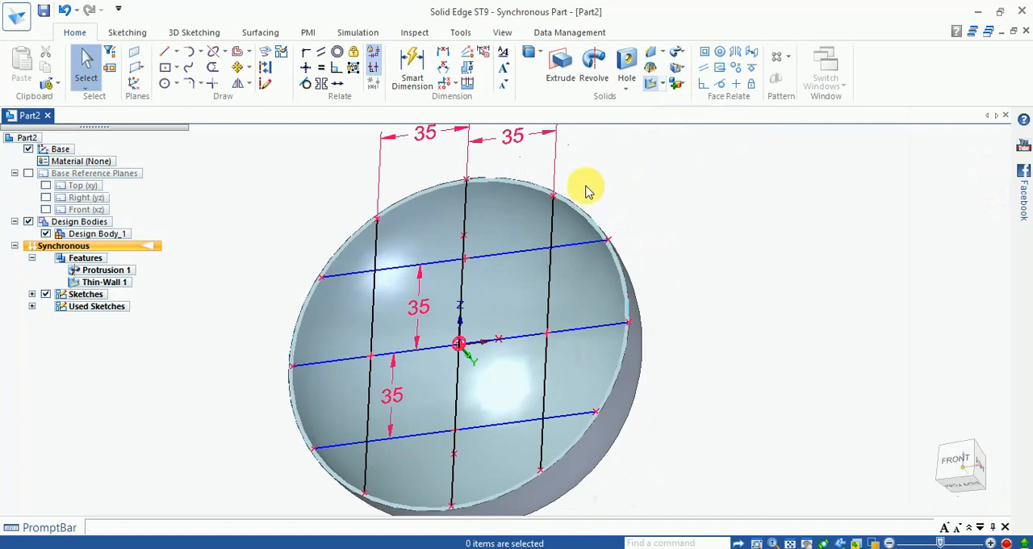
pyautogui.click(502, 257)
pyautogui.click(530, 337)
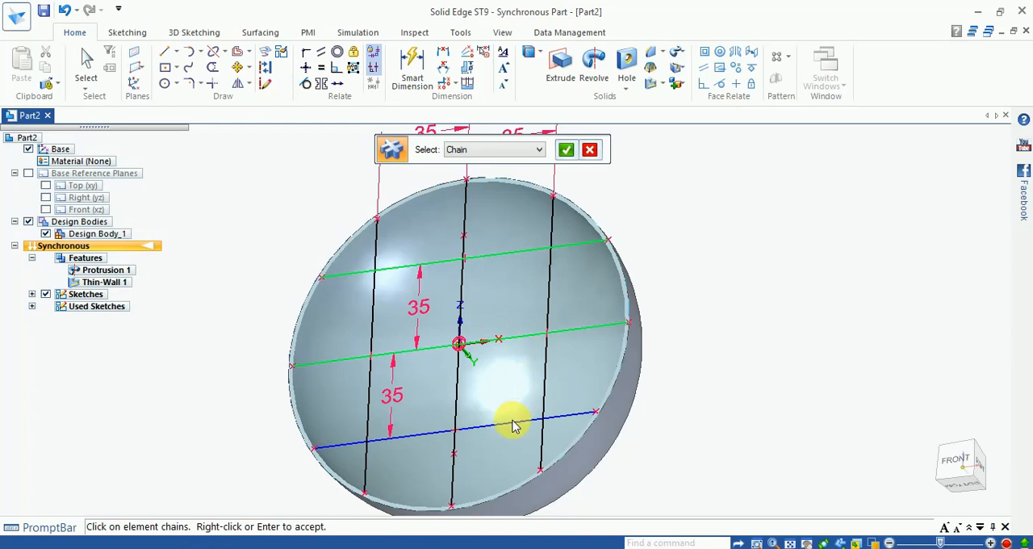
pyautogui.click(512, 419)
pyautogui.click(455, 412)
pyautogui.click(368, 411)
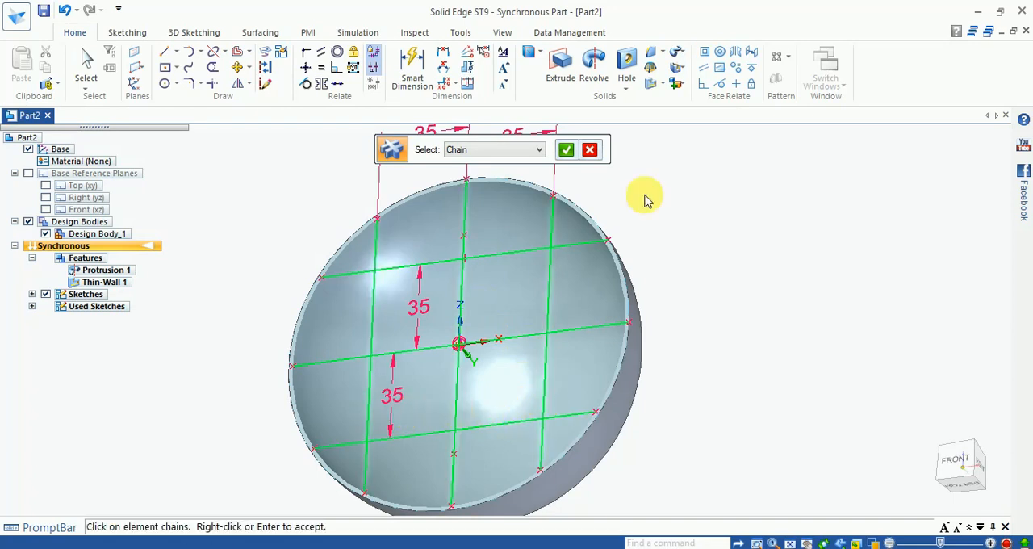
pyautogui.click(566, 151)
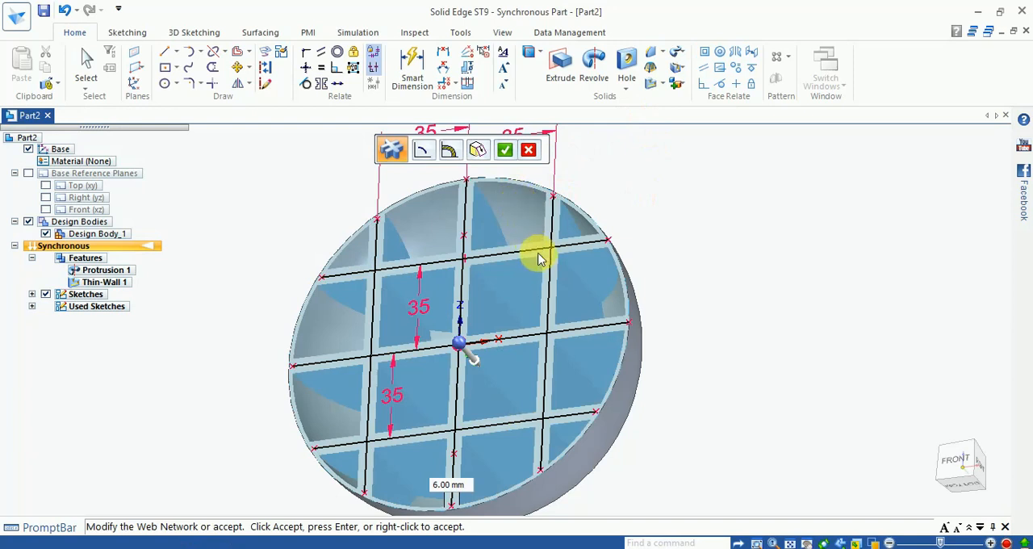
pyautogui.click(504, 151)
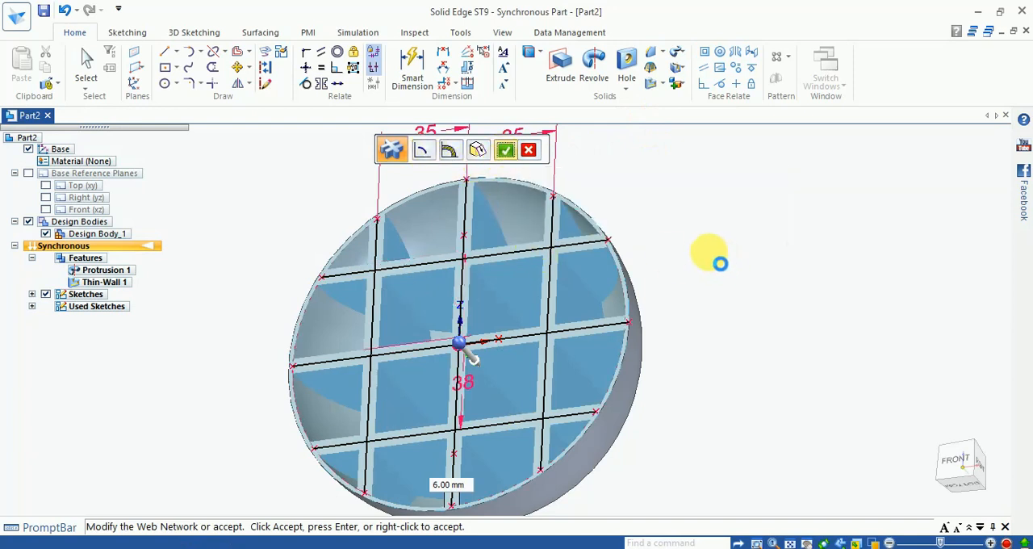
# - Set the wall thickness of the bowl's Thin-Wall feature to 5 mm
pyautogui.moveTo(708, 242); pyautogui.dragTo(673, 283, button='middle')
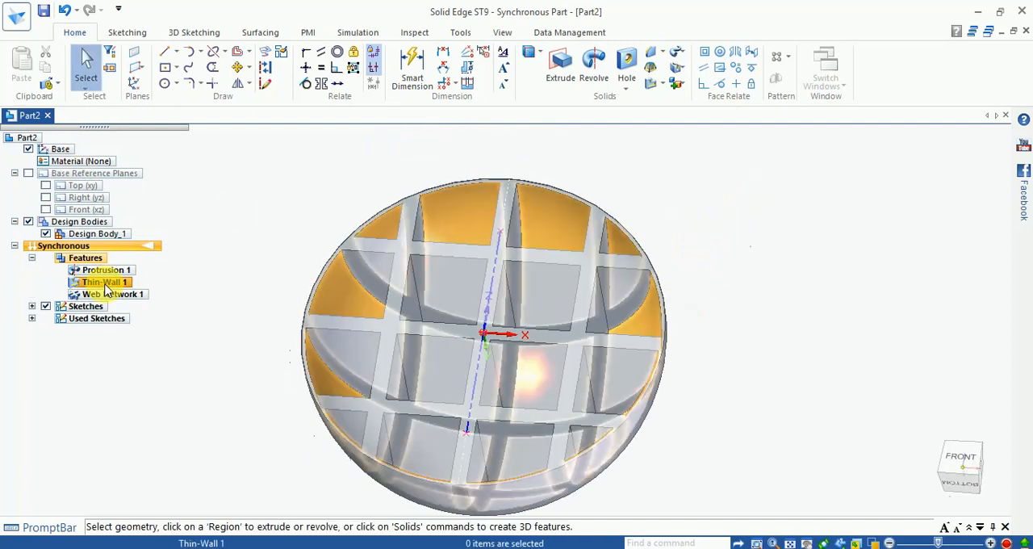
pyautogui.click(103, 282)
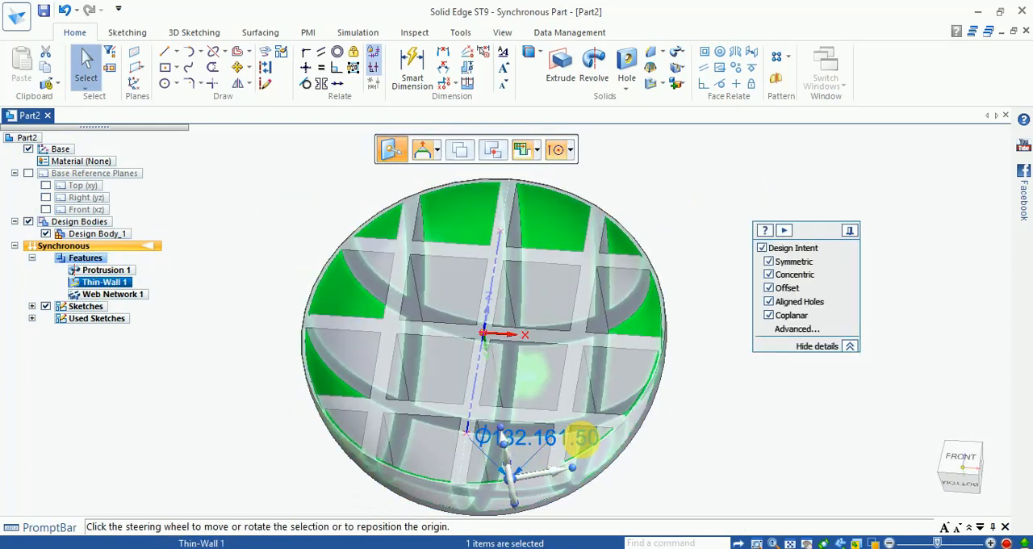
pyautogui.click(581, 437)
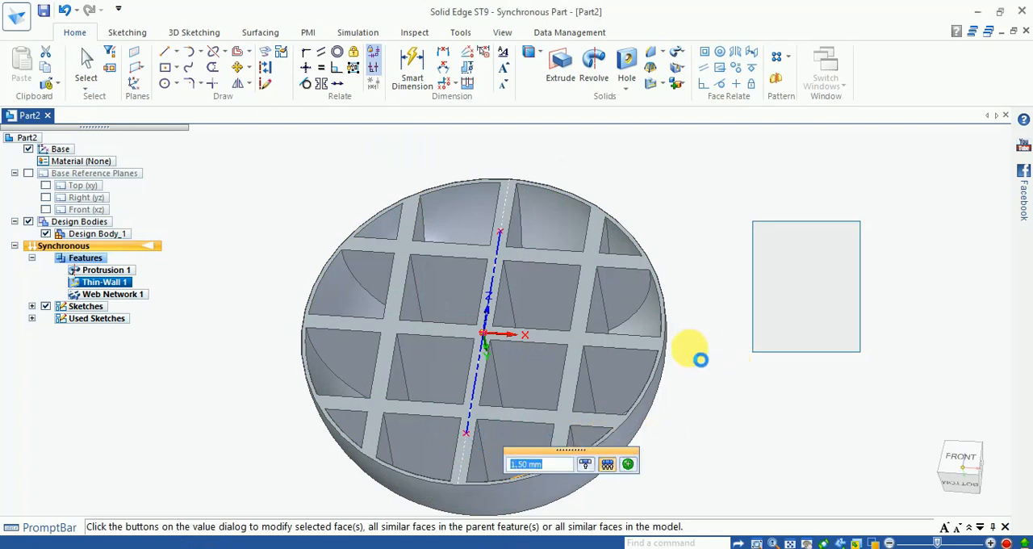
pyautogui.press('Escape')
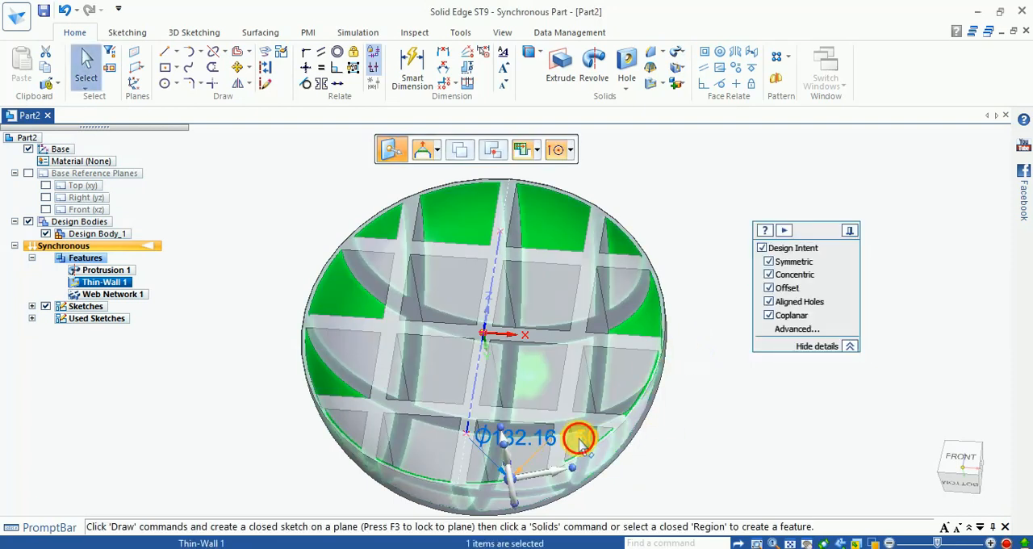
pyautogui.click(581, 440)
pyautogui.write('5')
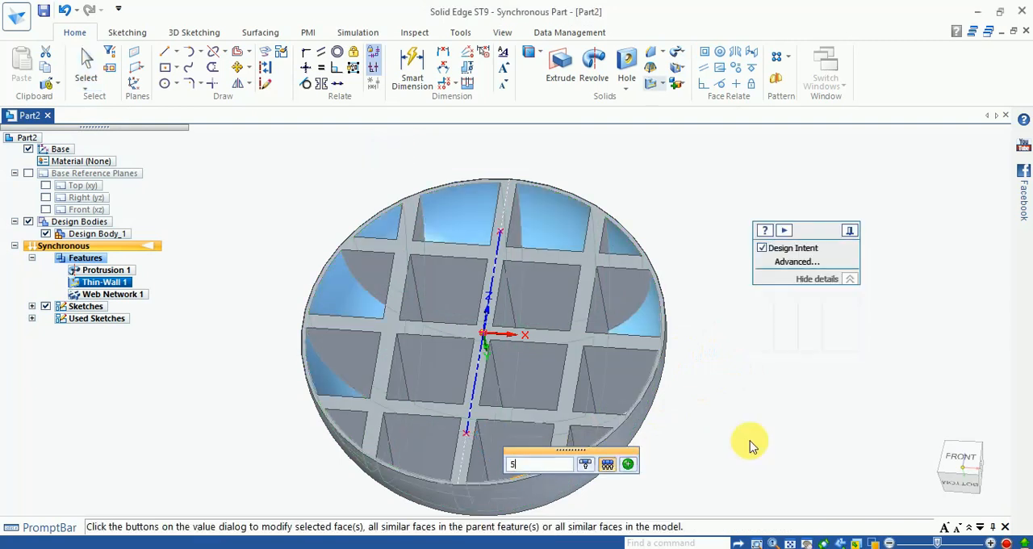
pyautogui.write('.0')
pyautogui.press('Return')
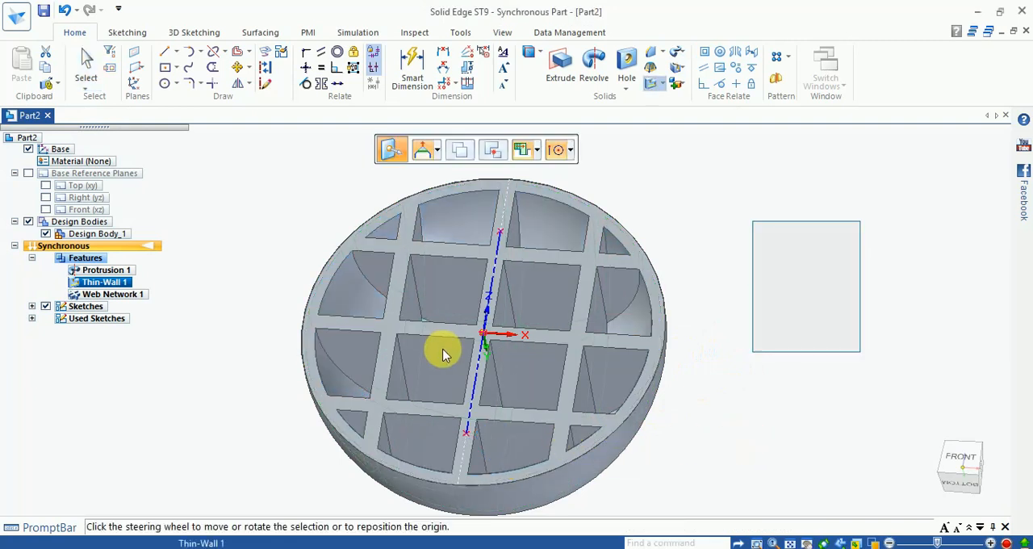
pyautogui.press('Escape')
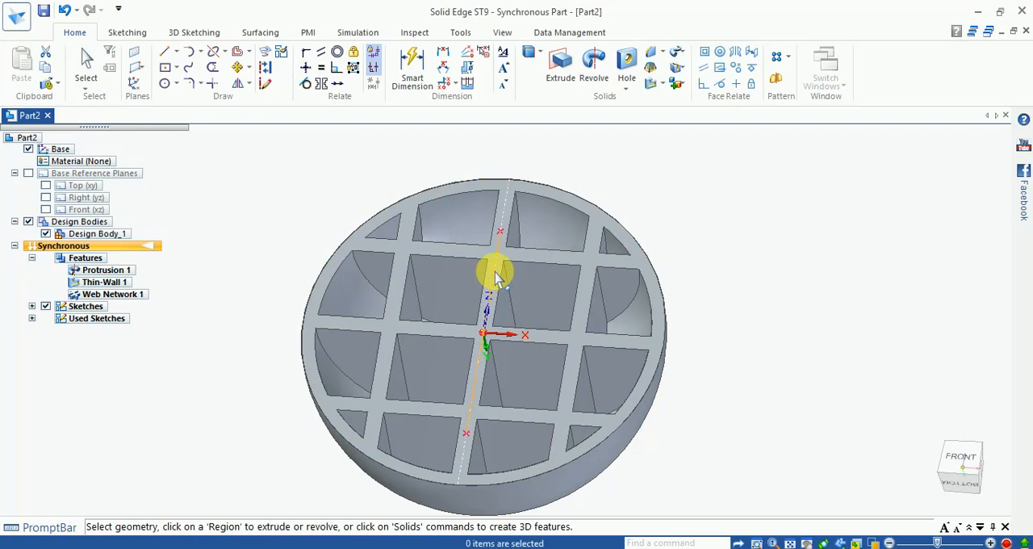
# - Hide the remaining sketches so that only the solid bowl with its web network is displayed
pyautogui.click(493, 274)
pyautogui.press('Escape')
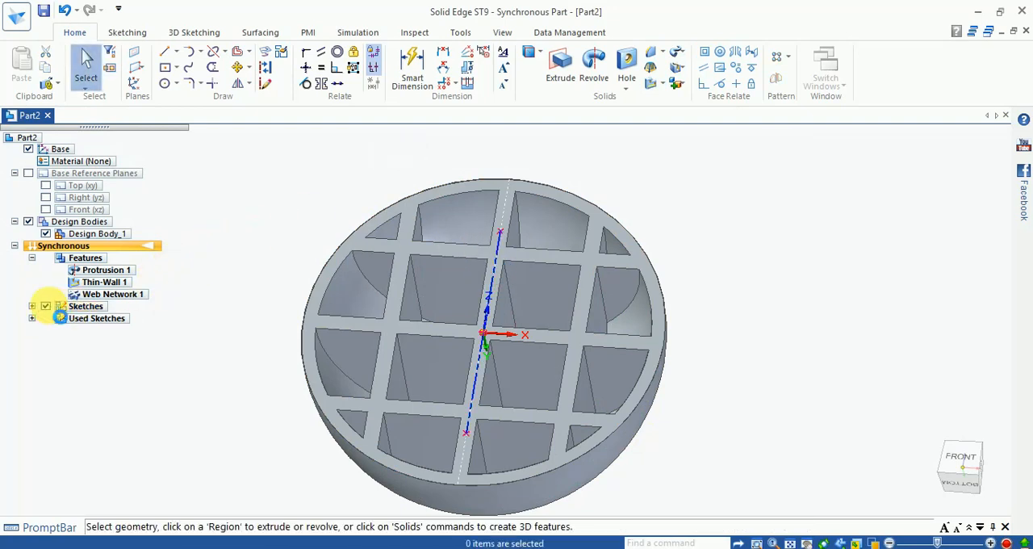
pyautogui.moveTo(315, 238); pyautogui.dragTo(311, 161, button='middle')
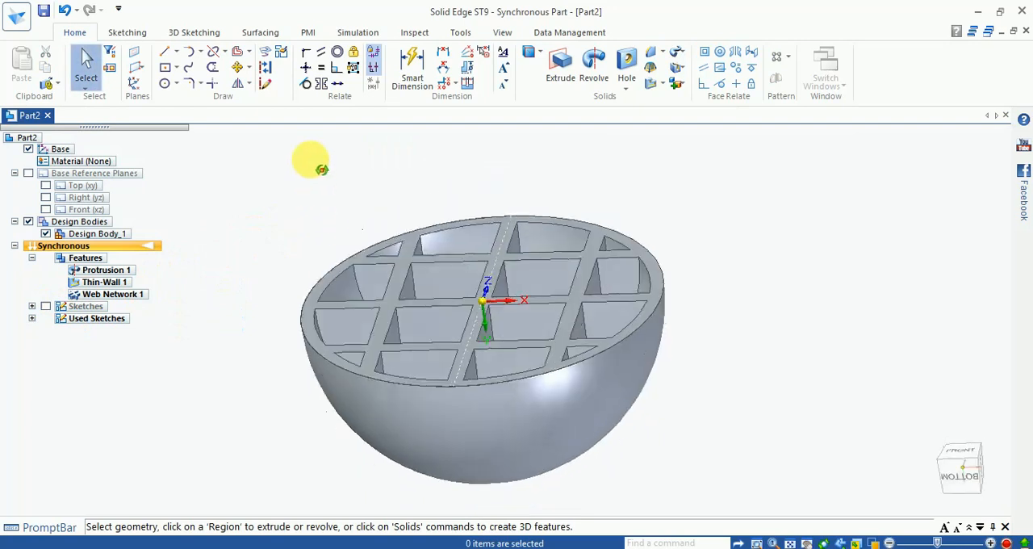
pyautogui.click(414, 33)
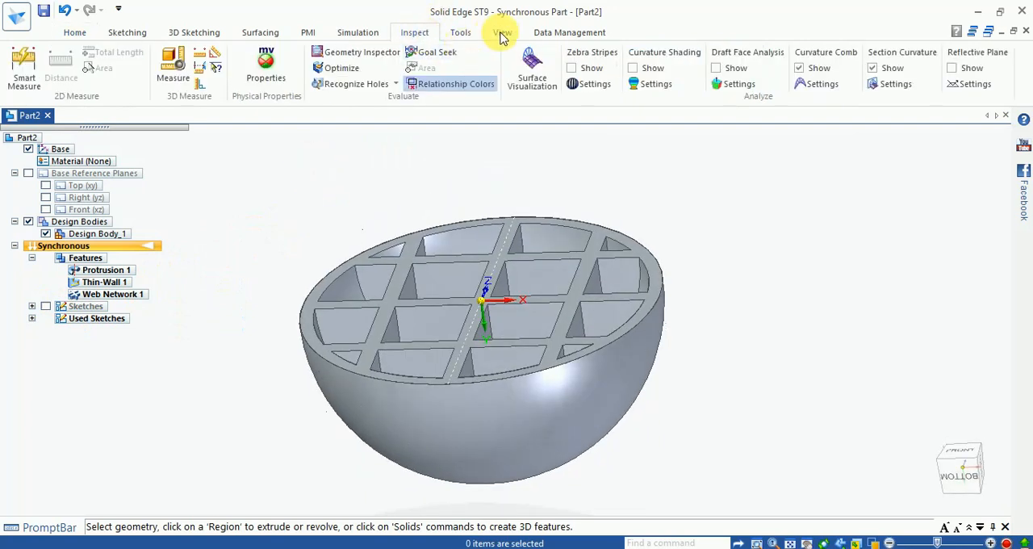
pyautogui.click(501, 33)
pyautogui.click(497, 71)
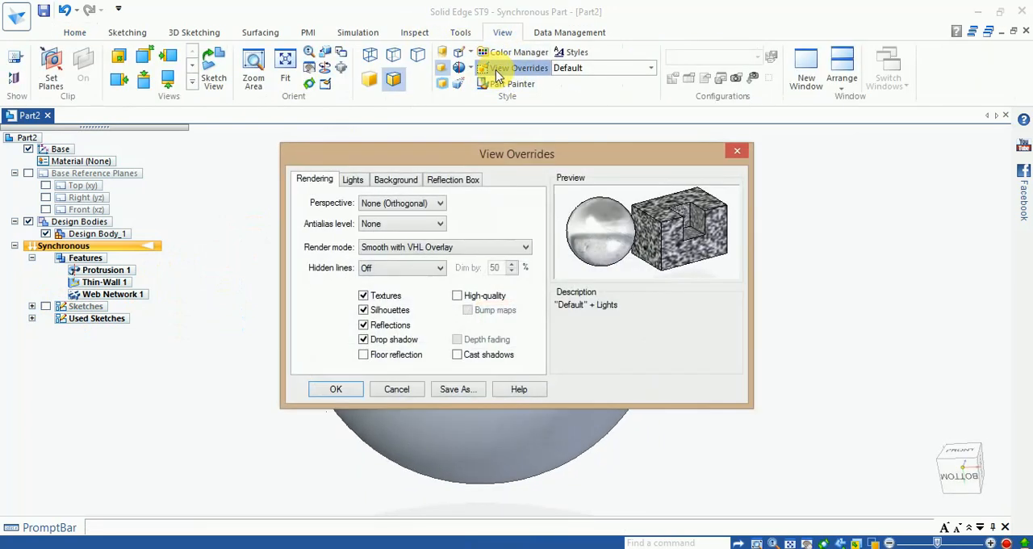
pyautogui.click(737, 152)
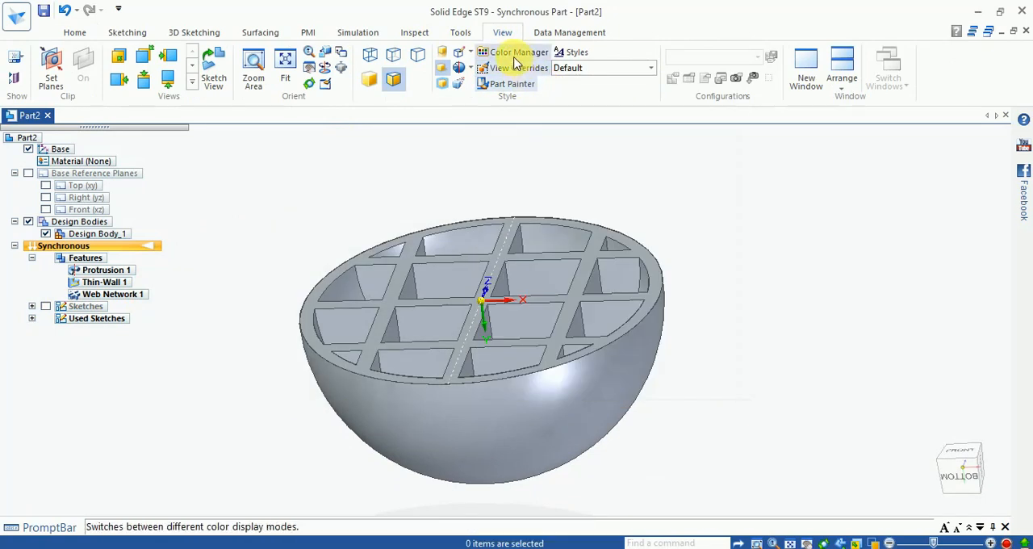
pyautogui.click(515, 53)
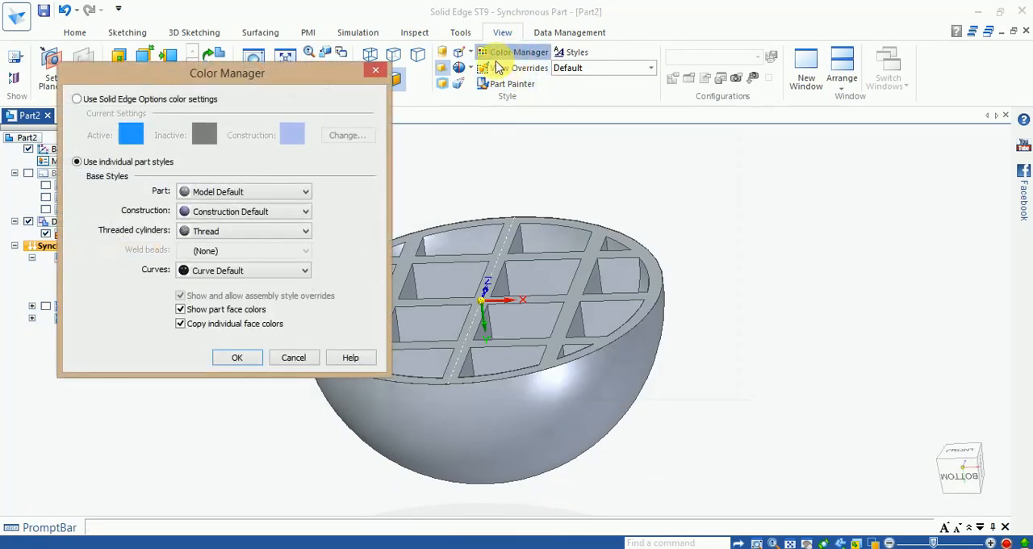
pyautogui.click(374, 77)
# - Paint the whole body with the Green (clear) style using Part Painter and view it from several angles
pyautogui.click(497, 89)
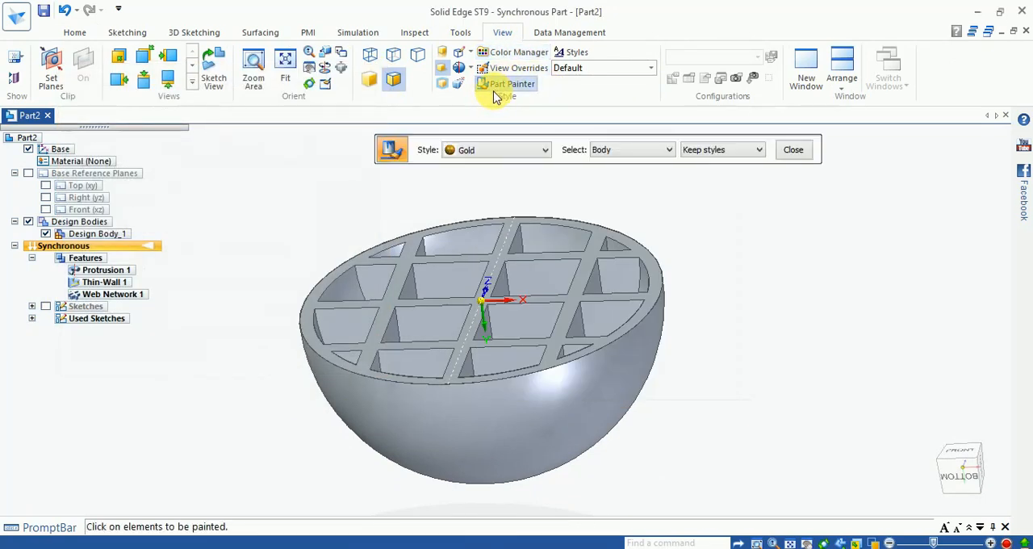
pyautogui.click(478, 161)
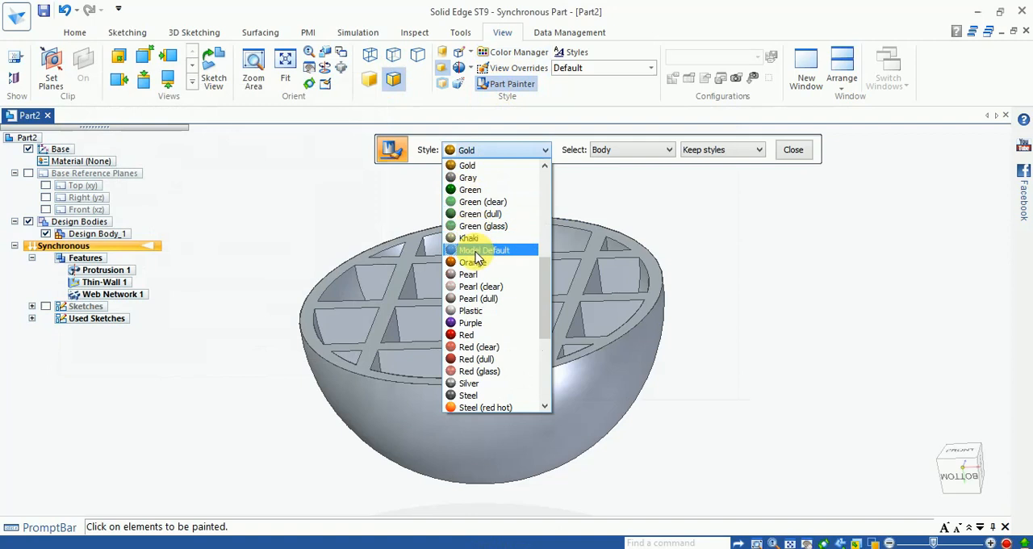
pyautogui.click(476, 202)
pyautogui.click(663, 314)
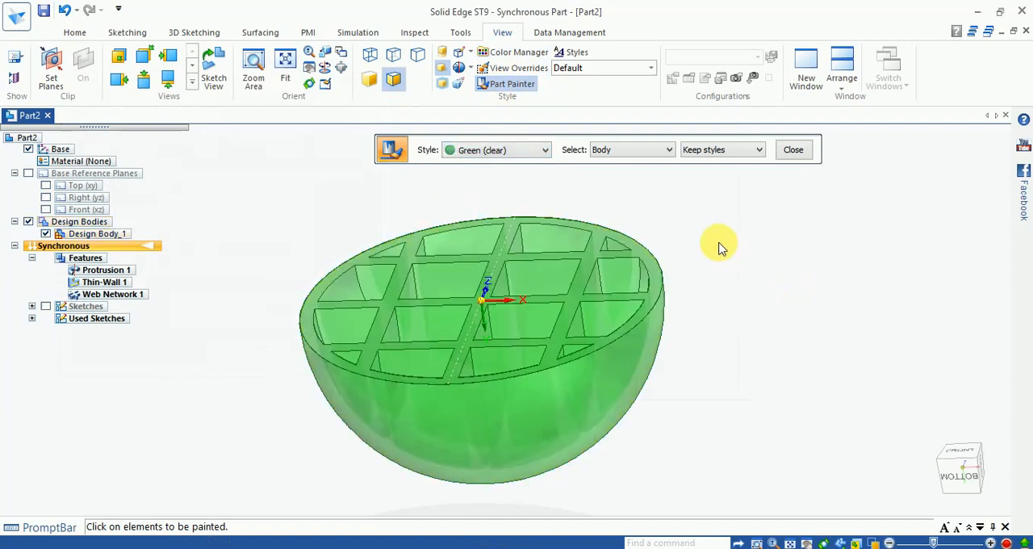
pyautogui.moveTo(734, 266); pyautogui.dragTo(685, 374, button='middle')
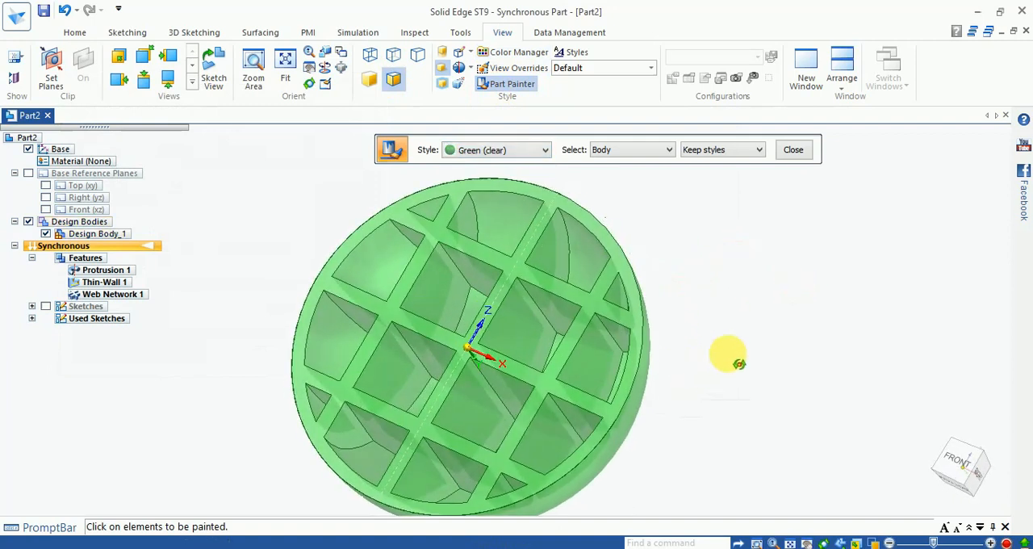
pyautogui.moveTo(757, 338); pyautogui.dragTo(756, 281, button='middle')
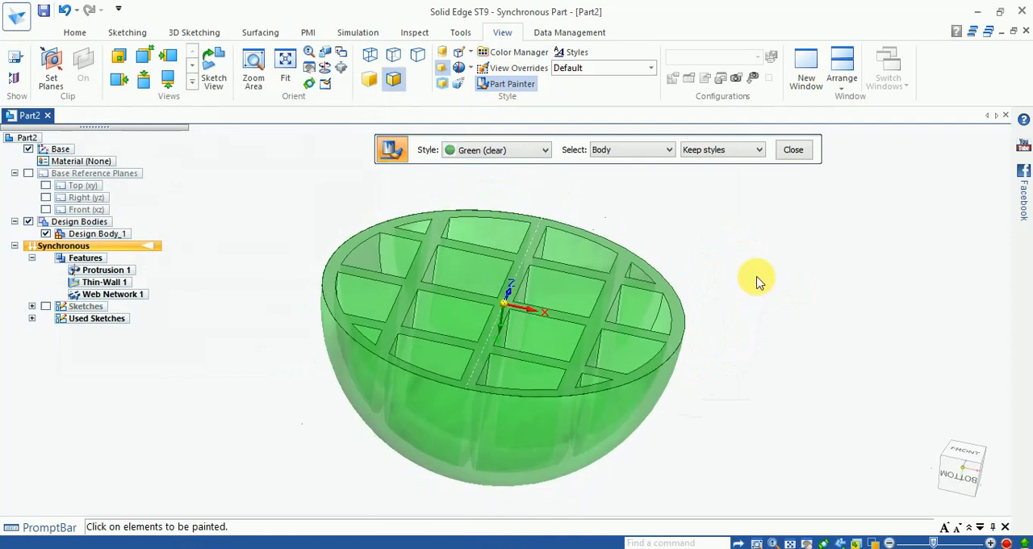
# - Repaint the whole body with the Red style
pyautogui.click(478, 153)
pyautogui.click(484, 299)
pyautogui.click(648, 322)
pyautogui.moveTo(793, 335); pyautogui.dragTo(790, 329, button='middle')
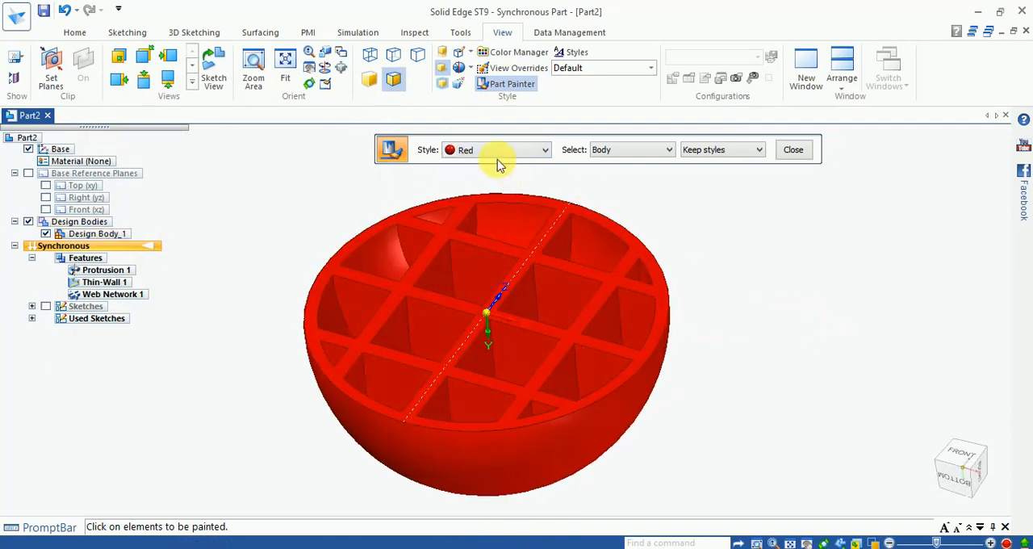
# - Repaint the whole body with the Steel (red hot) style and view its open side
pyautogui.click(503, 159)
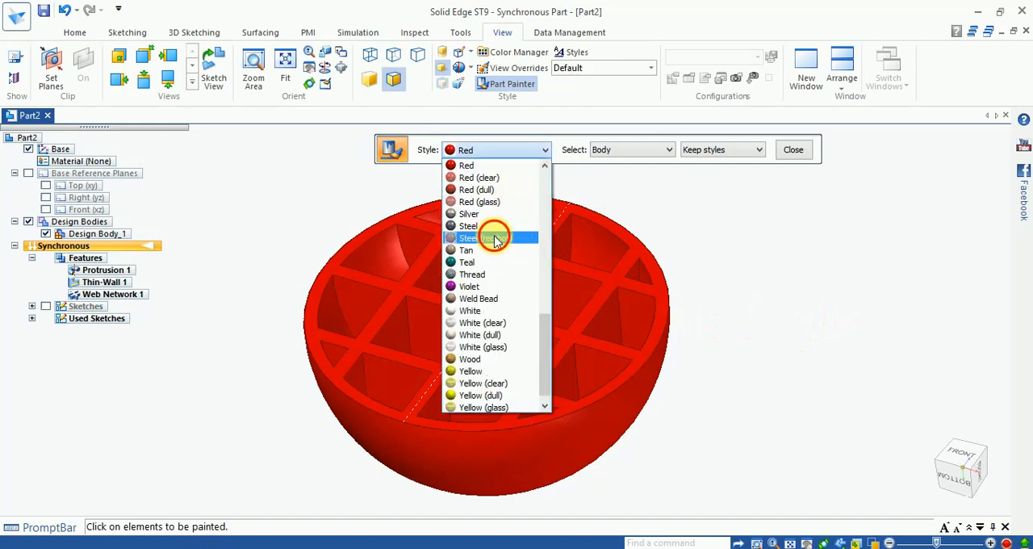
pyautogui.click(513, 237)
pyautogui.click(608, 282)
pyautogui.moveTo(767, 272)
pyautogui.mouseDown(button='middle')
pyautogui.moveTo(749, 325)
pyautogui.moveTo(772, 339)
pyautogui.mouseUp(button='middle')
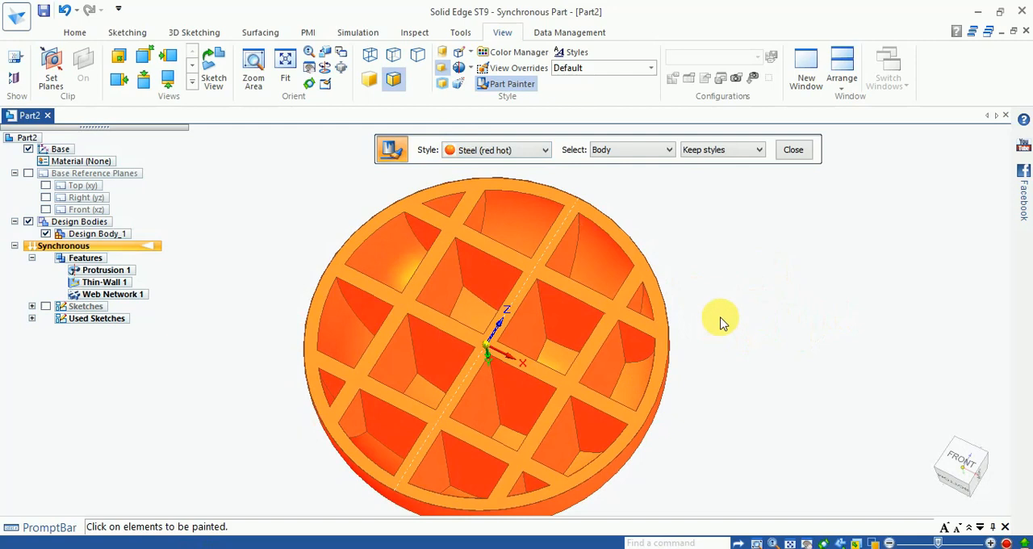
# - Repaint the whole body with the Yellow style
pyautogui.scroll(3, 675, 325)
pyautogui.moveTo(657, 282); pyautogui.dragTo(671, 256, button='middle')
pyautogui.scroll(-3, 763, 283)
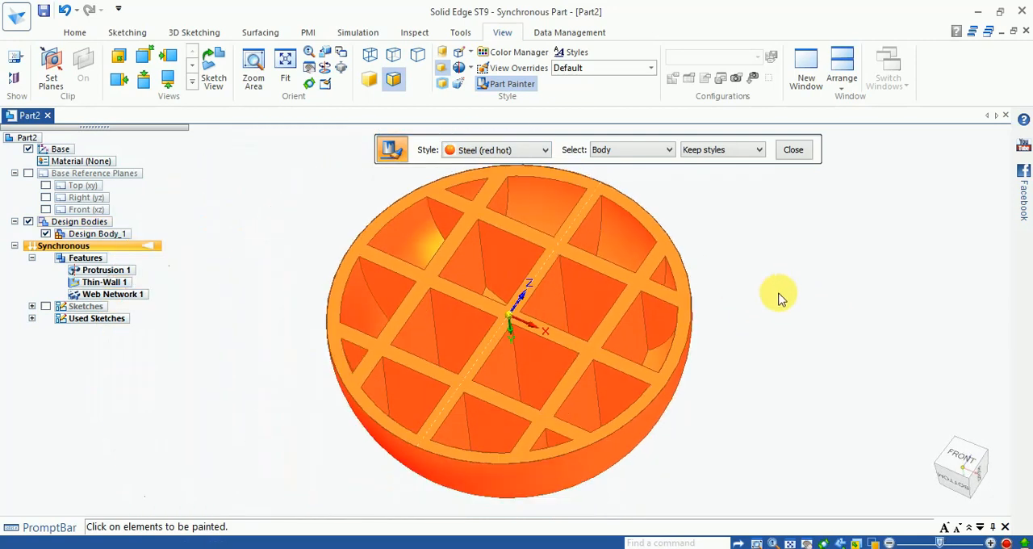
pyautogui.click(521, 149)
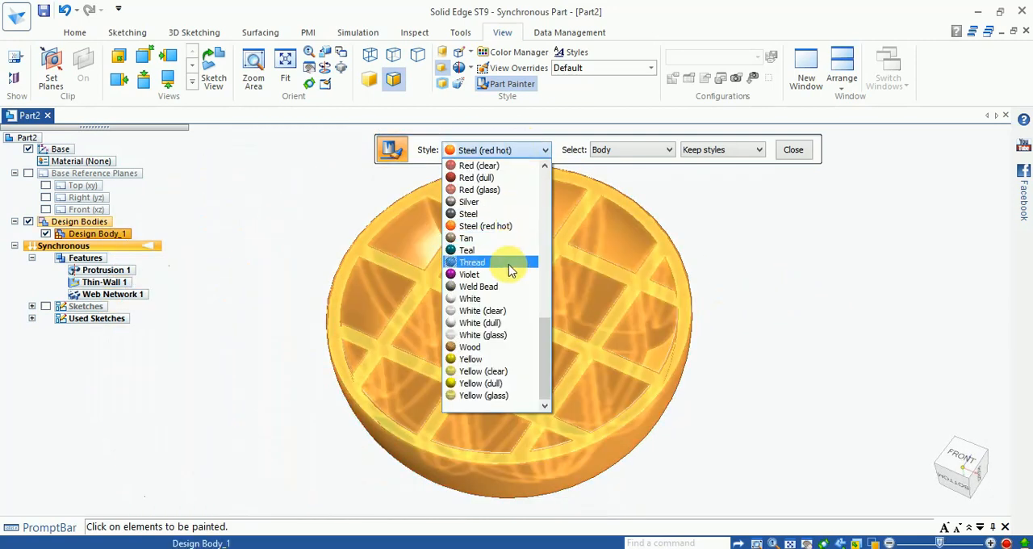
pyautogui.click(495, 359)
pyautogui.click(578, 334)
pyautogui.moveTo(825, 299); pyautogui.dragTo(799, 277, button='middle')
# - Return the whole body to the Steel (red hot) style and finish the Part Painter command
pyautogui.click(524, 152)
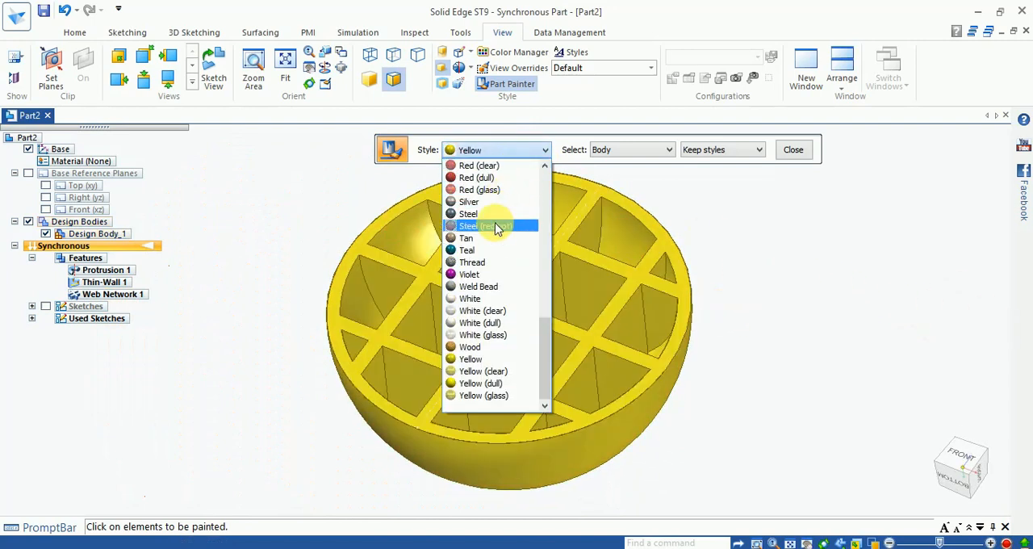
pyautogui.click(497, 227)
pyautogui.click(577, 286)
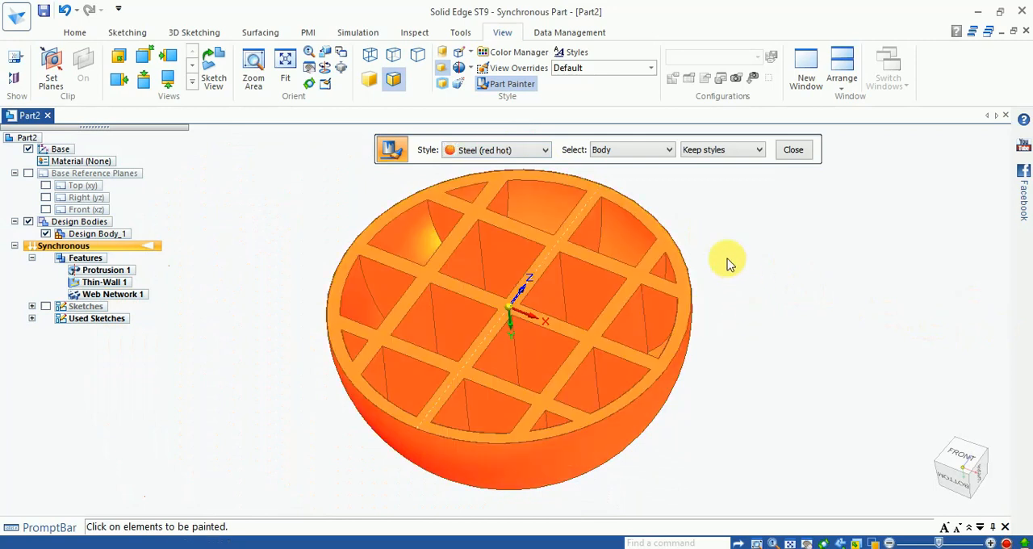
pyautogui.moveTo(737, 292); pyautogui.dragTo(726, 301, button='middle')
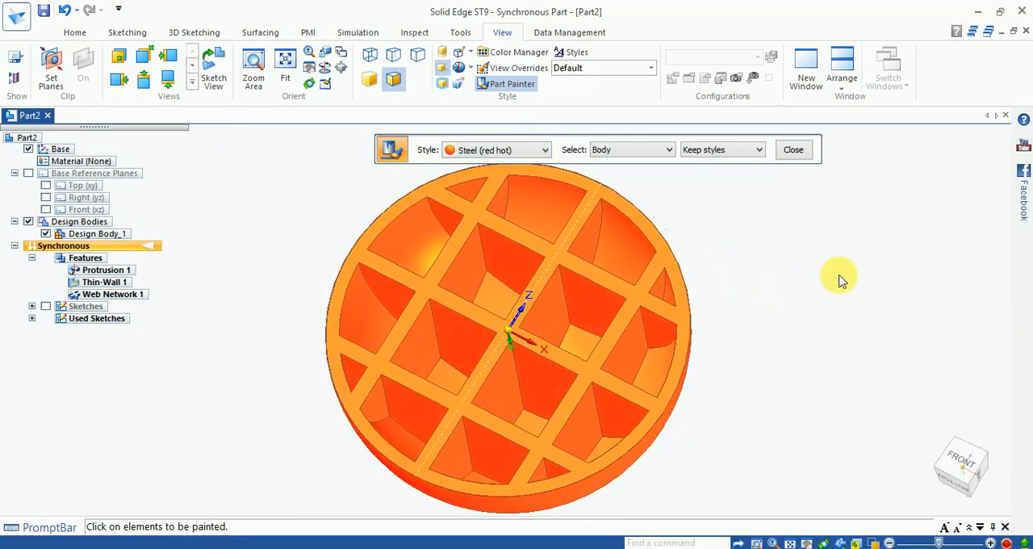
pyautogui.click(795, 151)
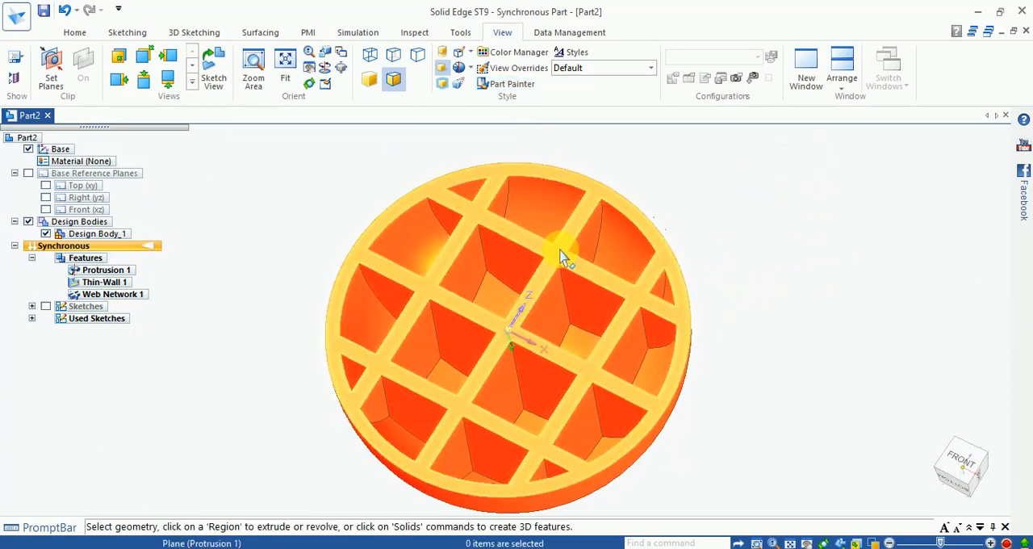
# - Hide the base coordinate system and inspect the painted bowl's web network from its open side
pyautogui.scroll(2, 573, 228)
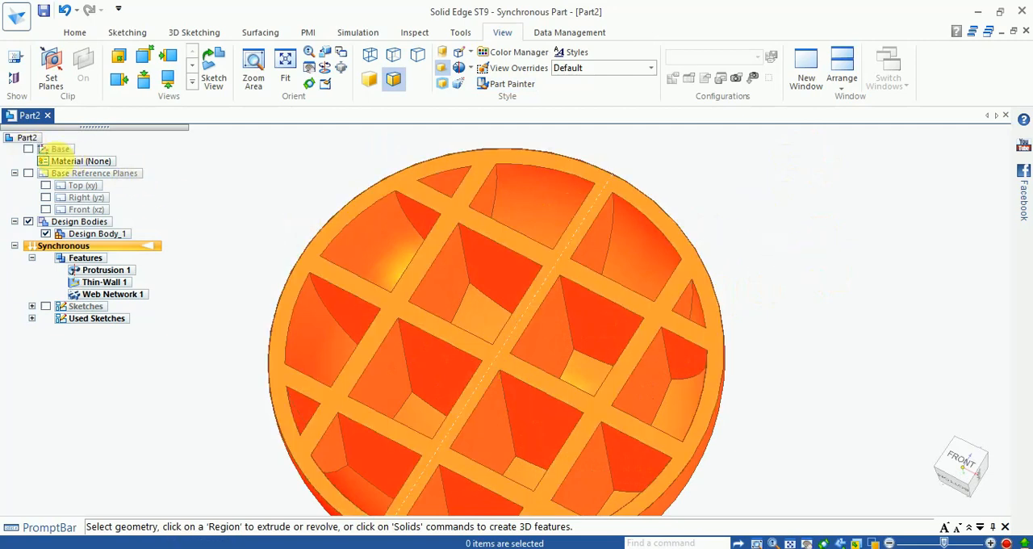
pyautogui.scroll(-2, 702, 274)
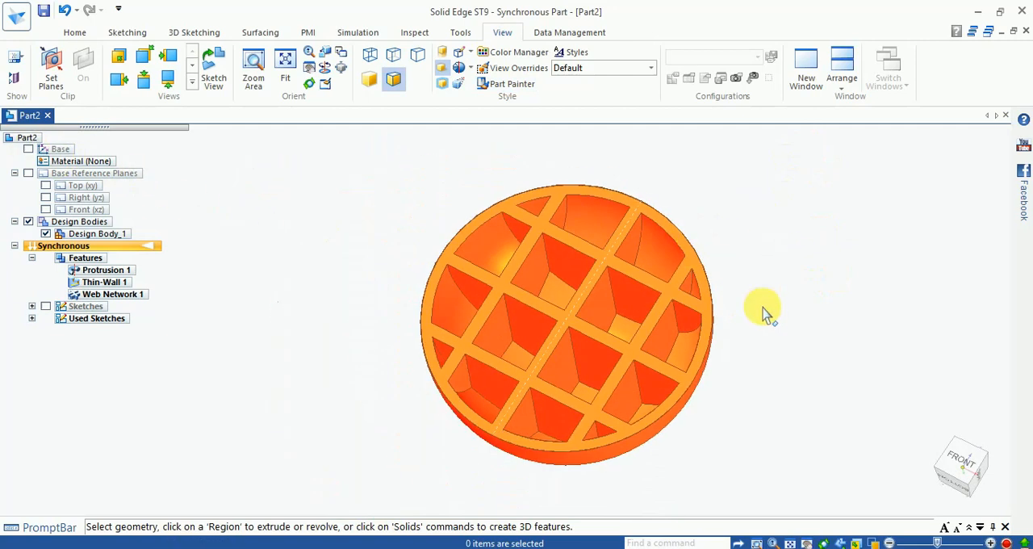
pyautogui.scroll(2, 765, 311)
pyautogui.moveTo(759, 286); pyautogui.dragTo(740, 318, button='middle')
pyautogui.scroll(2, 740, 318)
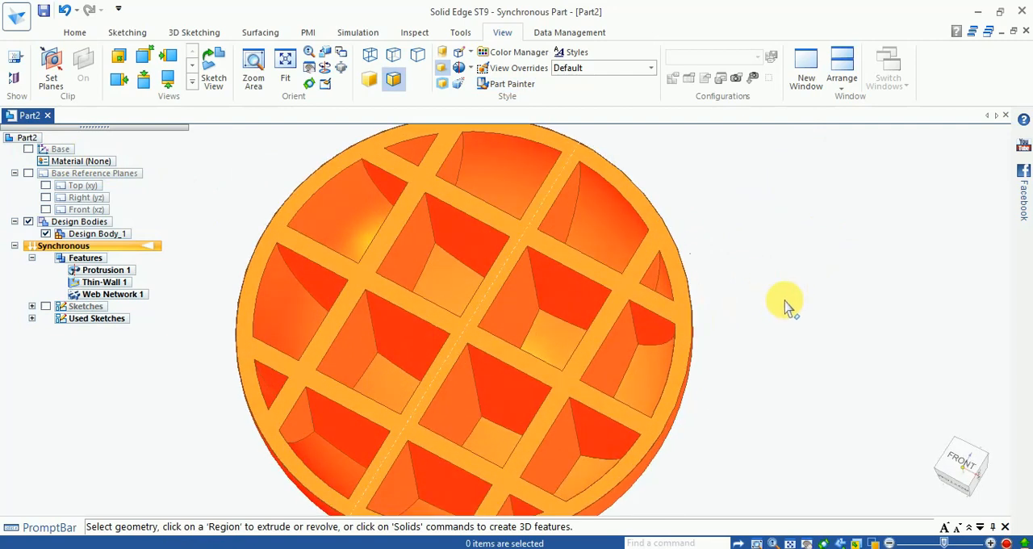